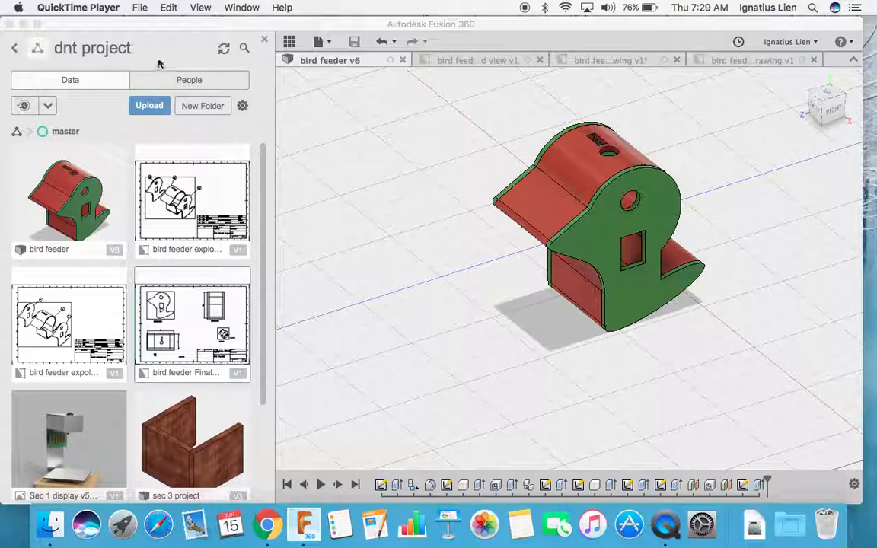
Step: Start a new drawing from the design, excluding the full assembly and using only the green side panel bird:3 as reference
click(329, 48)
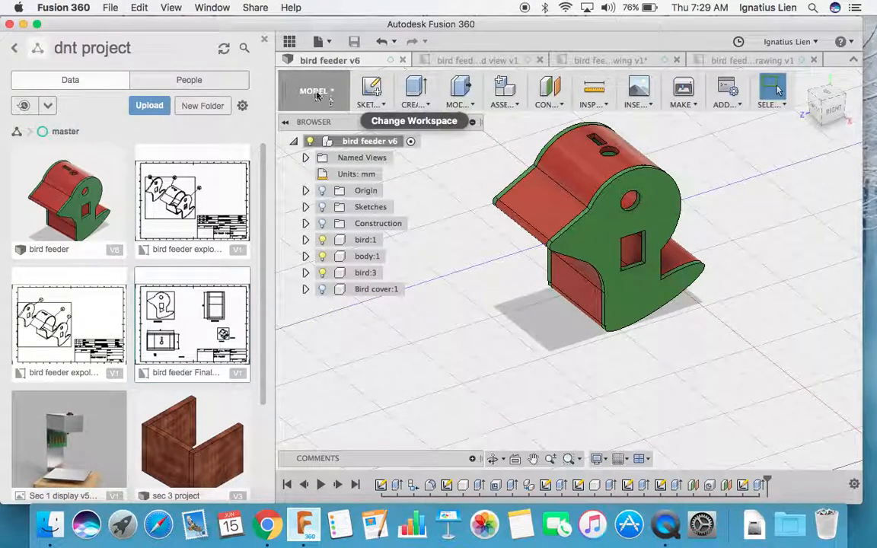
click(326, 42)
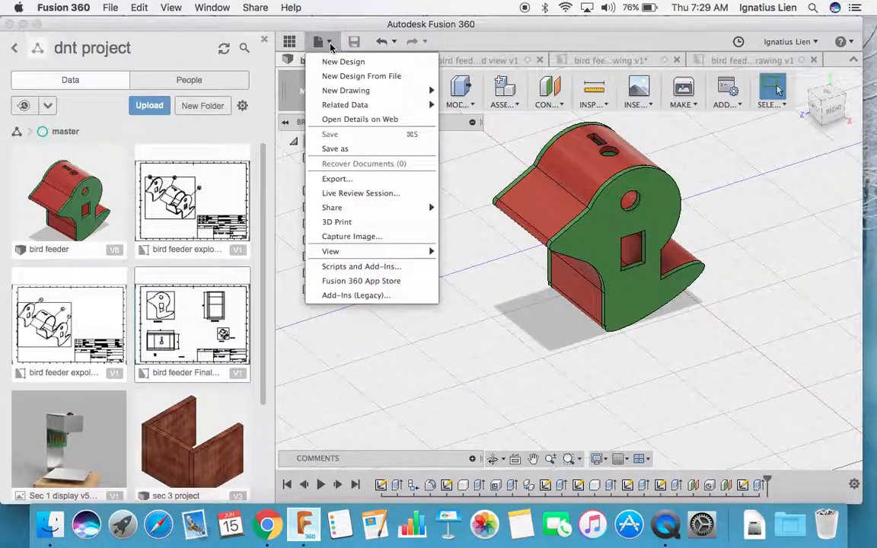
mouse_move(346, 92)
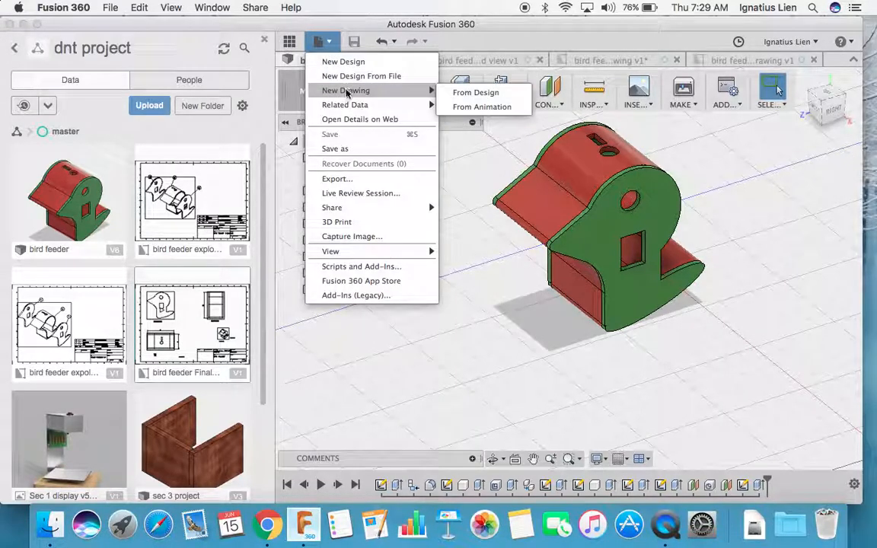
click(475, 93)
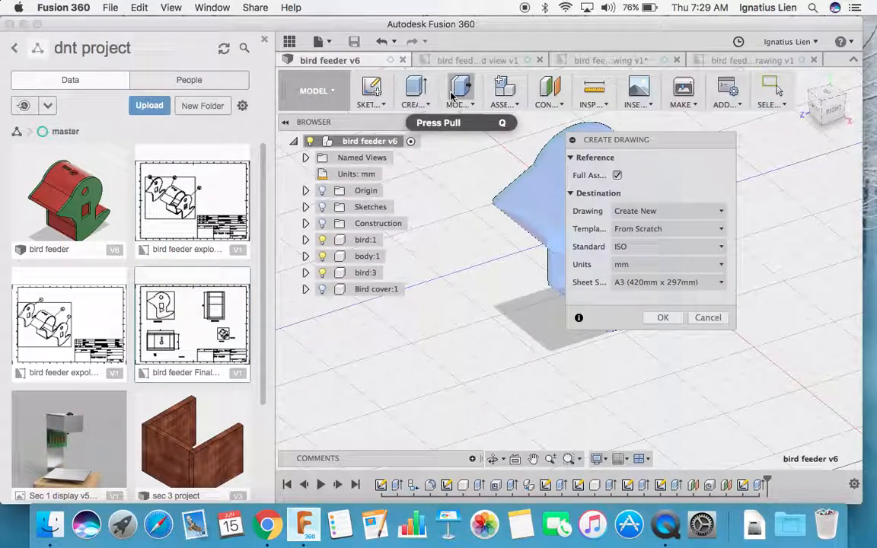
click(617, 176)
mouse_move(620, 140)
mouse_down()
mouse_move(698, 150)
mouse_move(711, 167)
mouse_move(752, 164)
mouse_up()
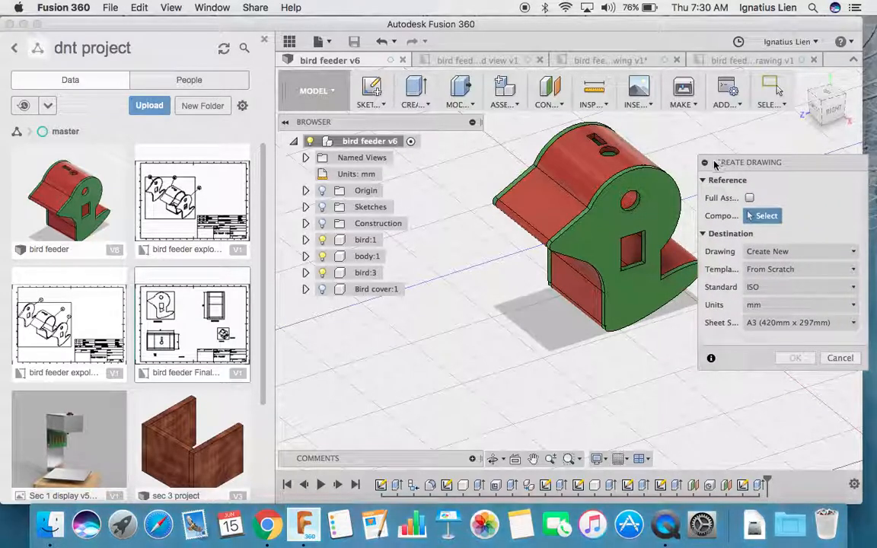
click(664, 196)
click(664, 196)
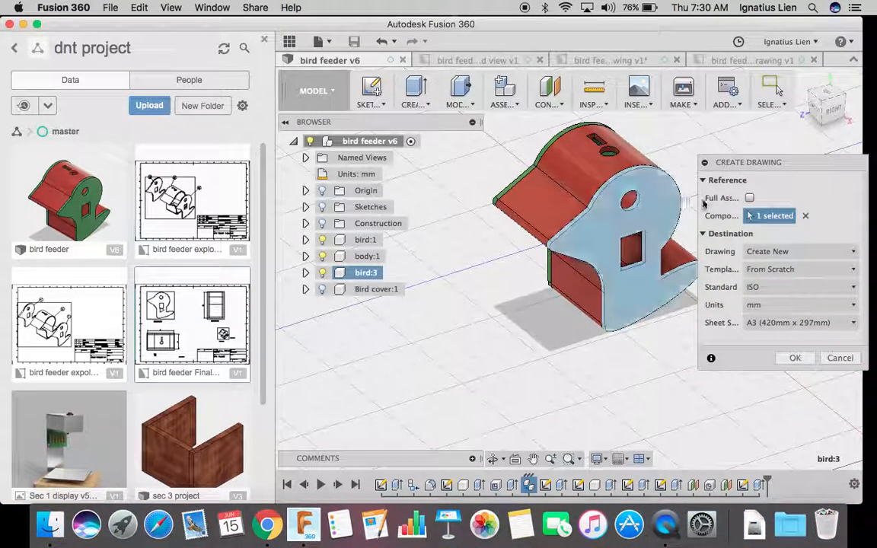
Step: Set the sheet size to A4 (297mm x 210mm) and create the drawing
click(854, 324)
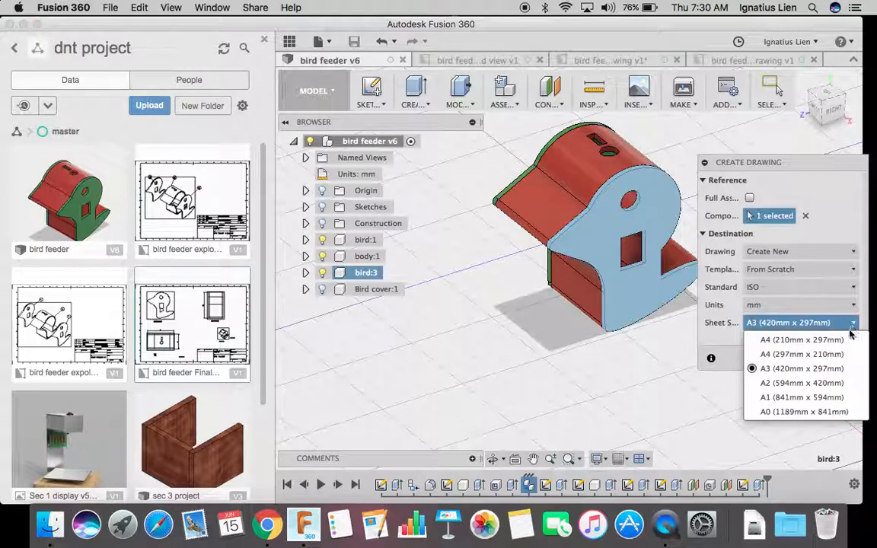
click(822, 354)
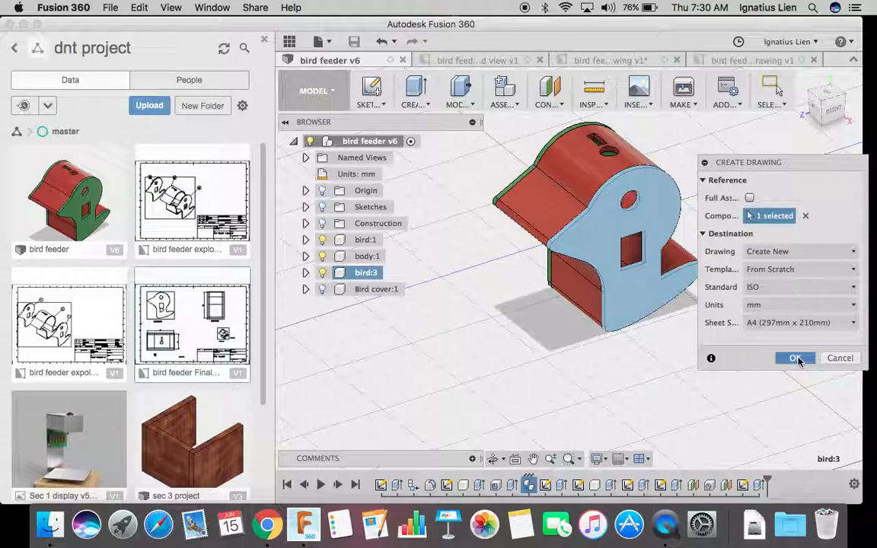
click(796, 359)
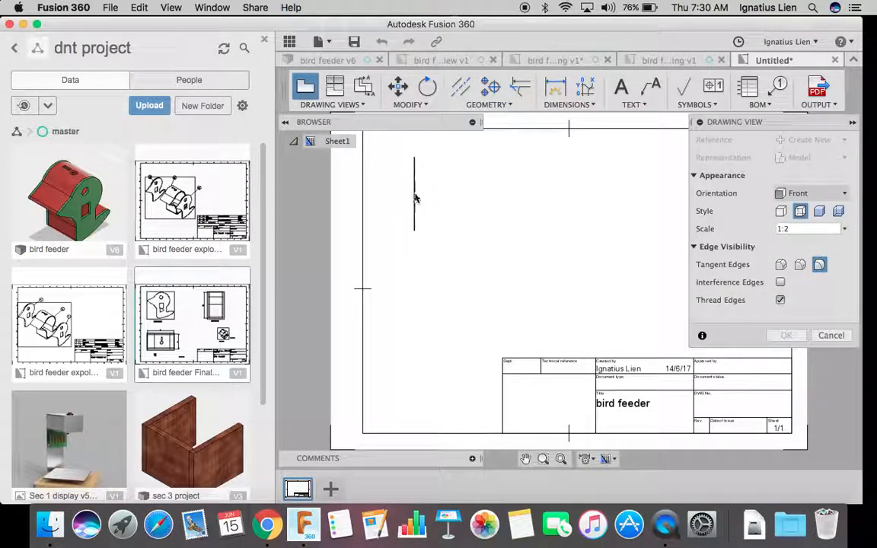
Step: Place the front base view in the sheet's upper-left area and project views to its right, below it and diagonally as an isometric
click(420, 198)
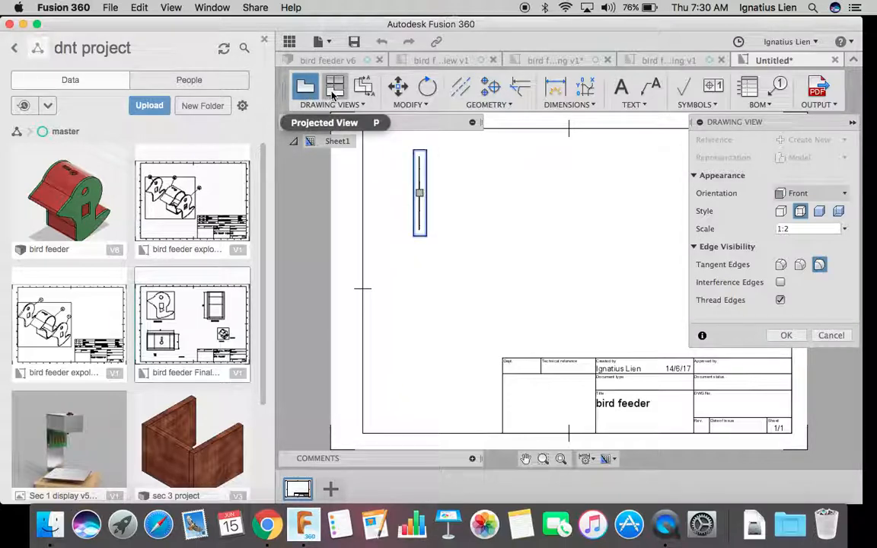
click(333, 93)
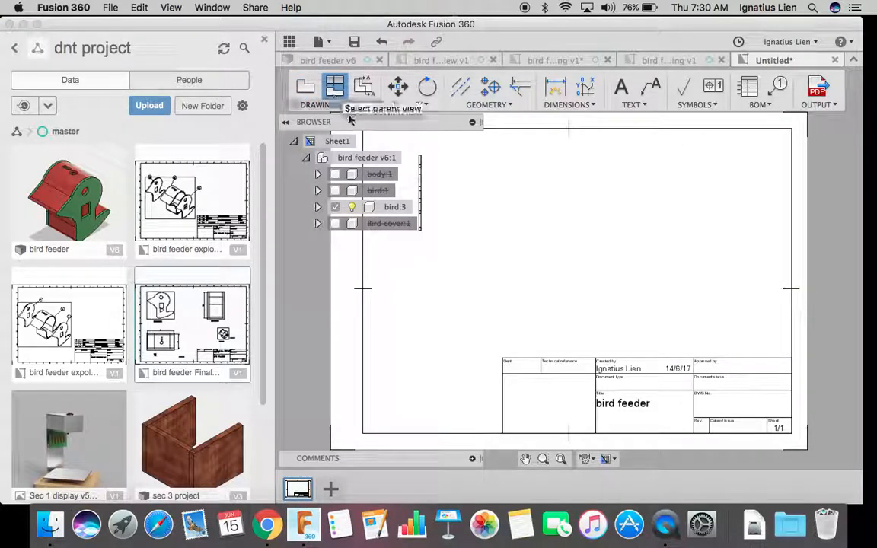
click(425, 184)
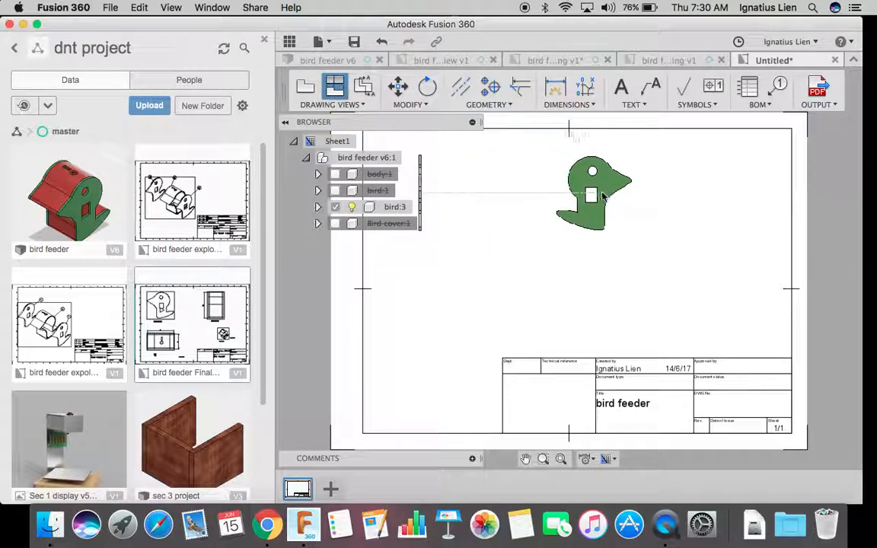
click(620, 197)
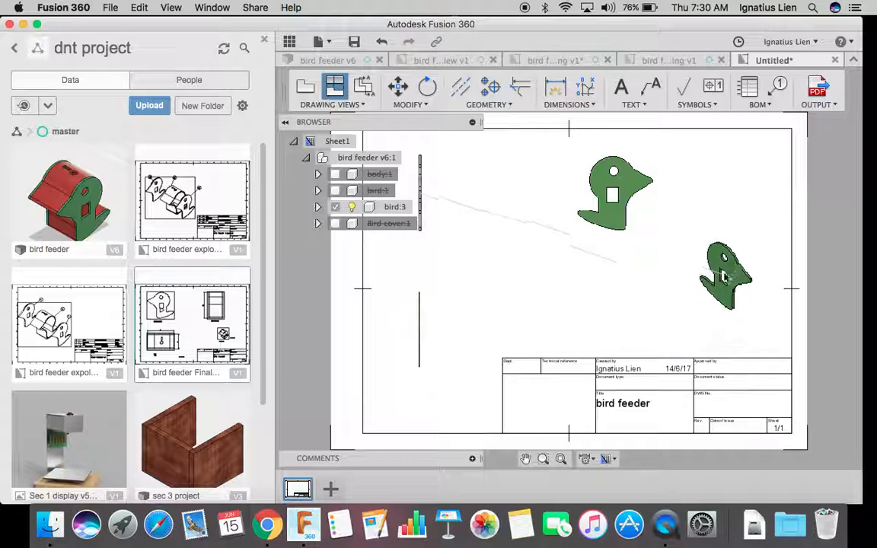
right_click(717, 283)
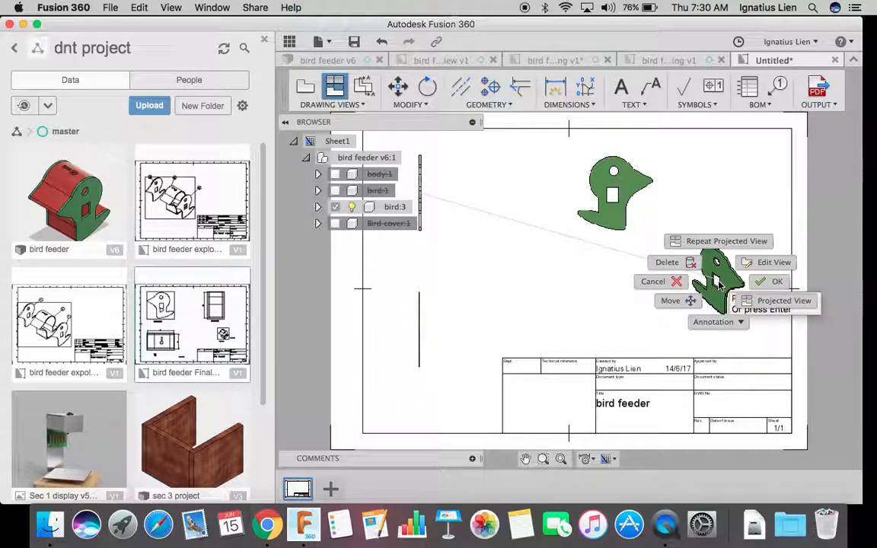
click(767, 282)
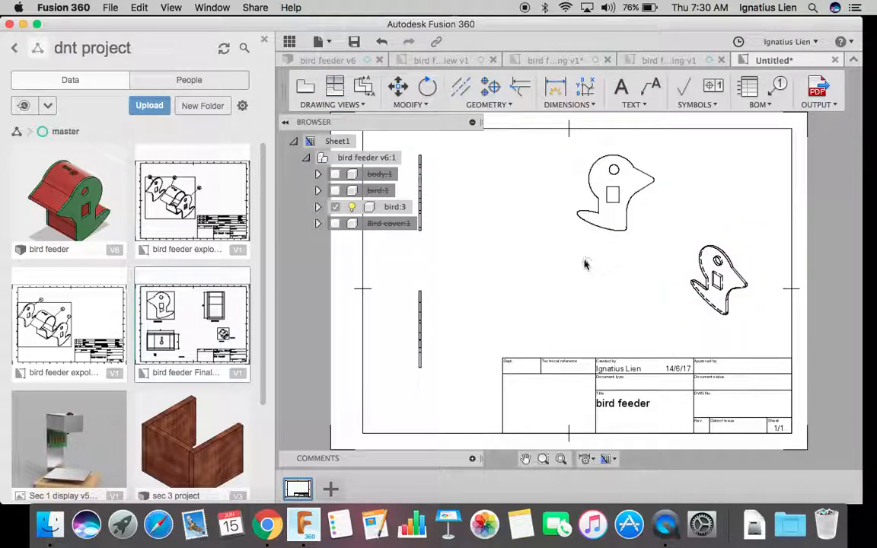
click(607, 213)
click(438, 190)
double_click(421, 187)
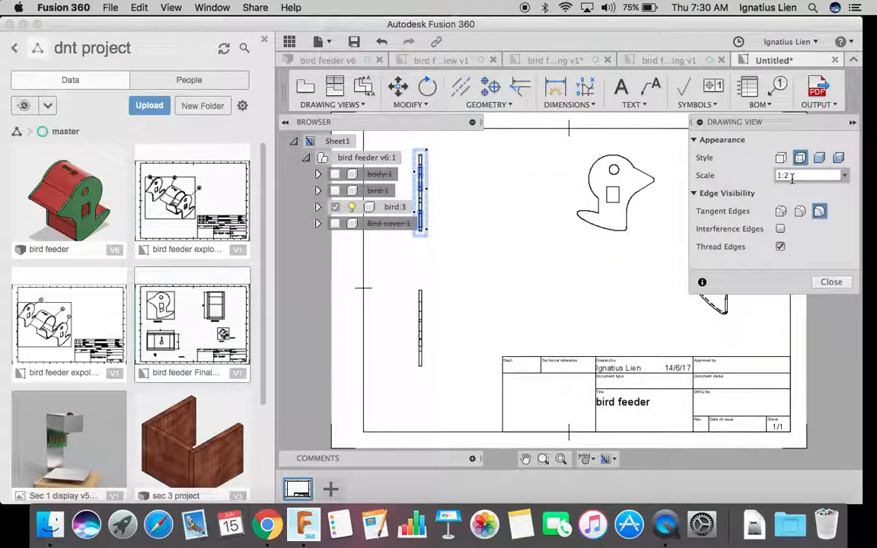
click(832, 282)
Step: Set the isometric view's scale to 1:4
click(739, 274)
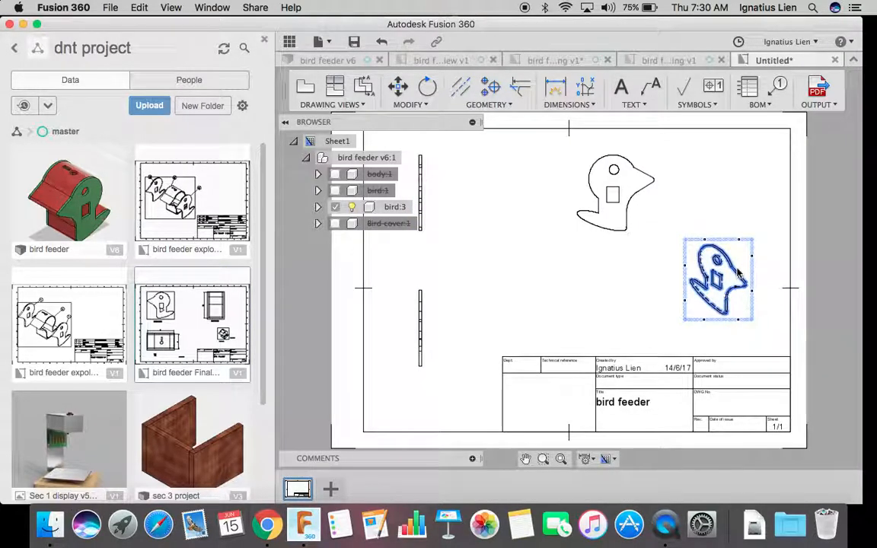
double_click(740, 271)
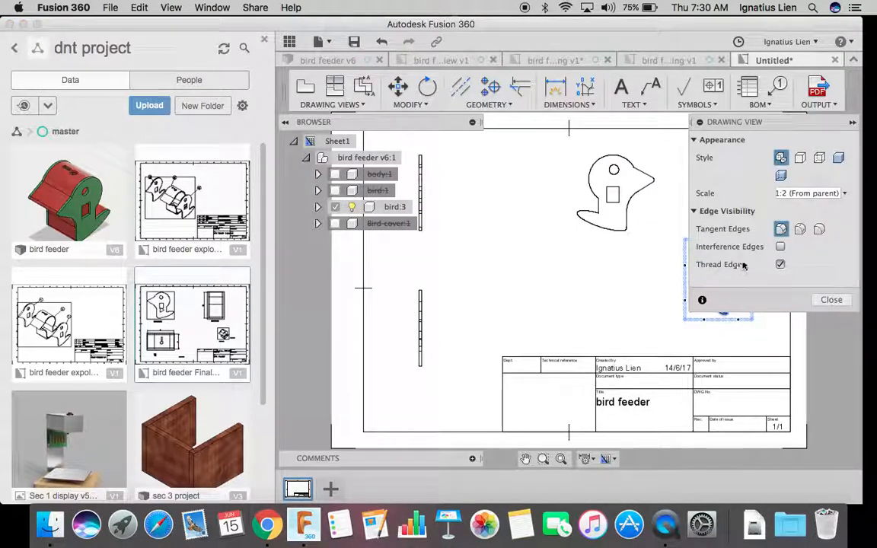
click(846, 193)
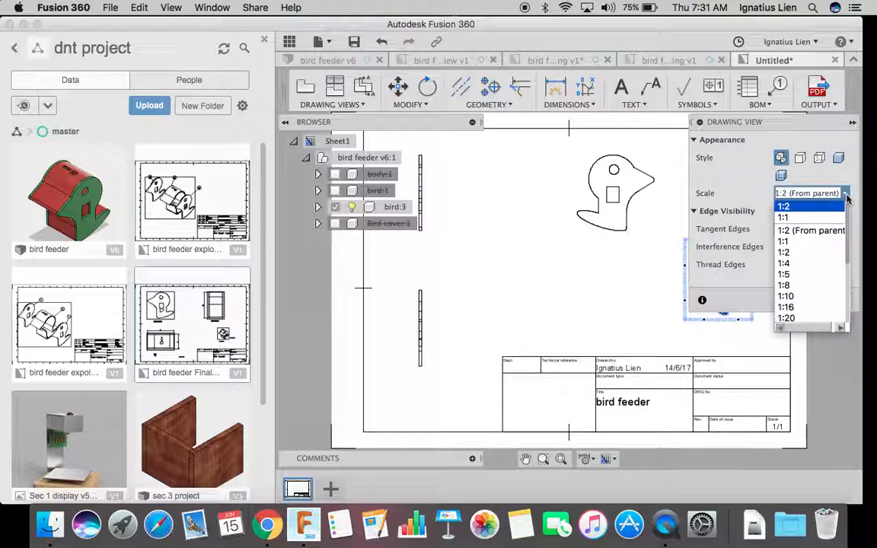
click(810, 263)
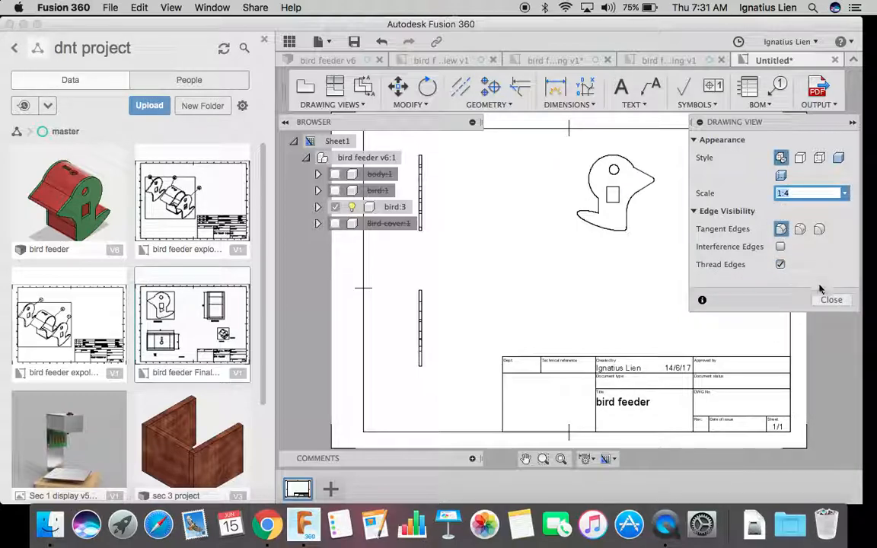
click(716, 280)
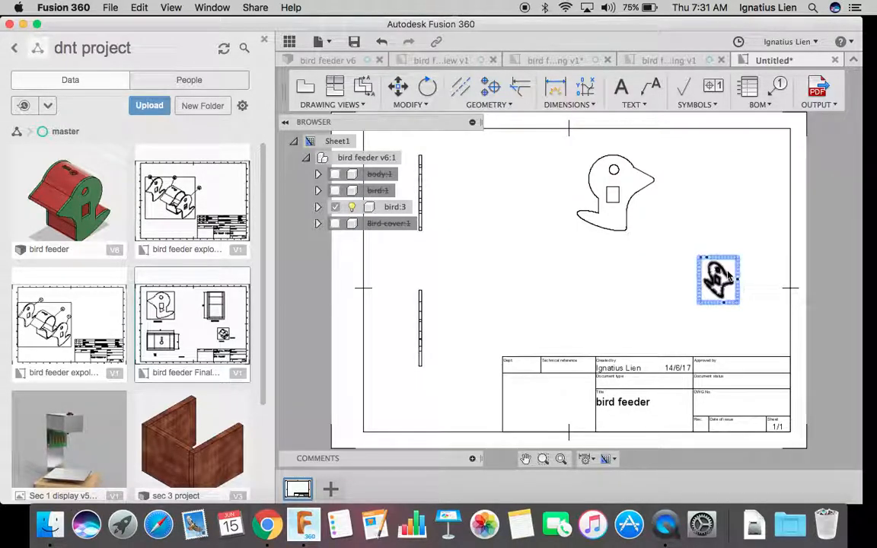
Step: Set the isometric view's scale to 1:3 and its style to visible edges only
double_click(729, 277)
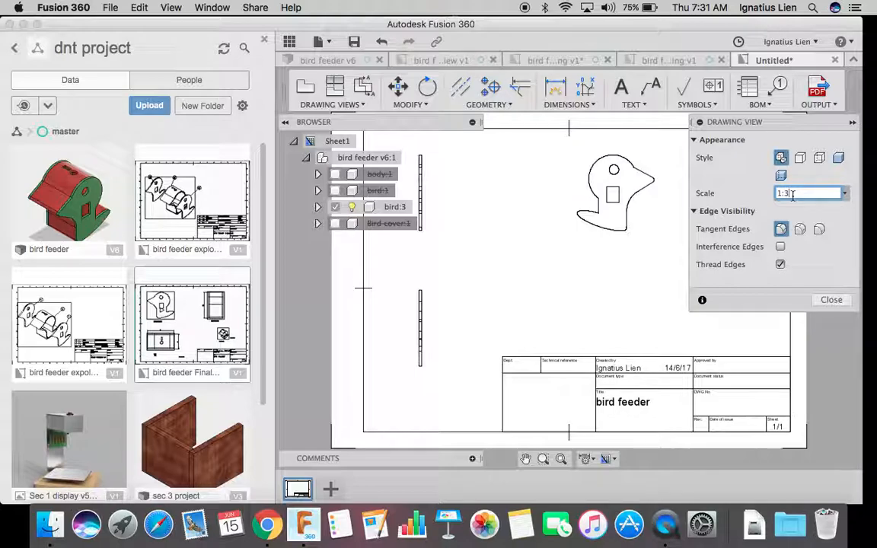
click(833, 299)
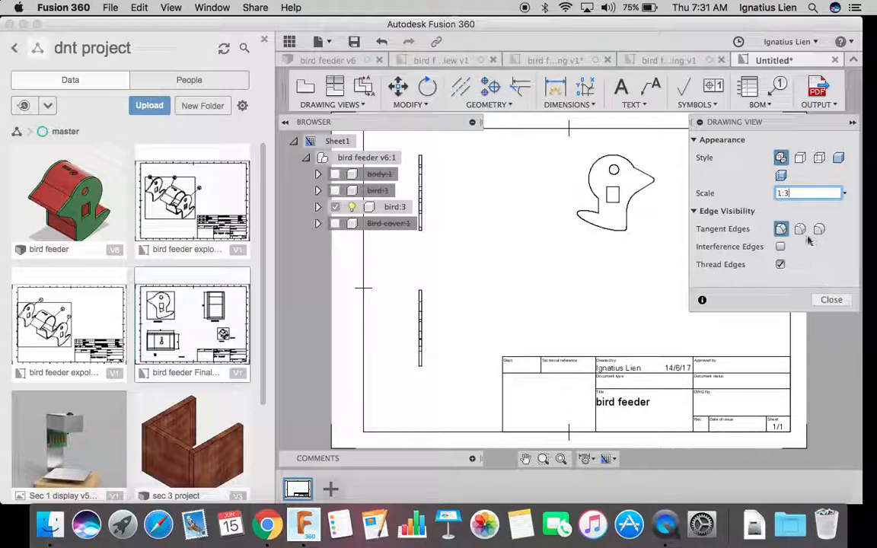
click(801, 159)
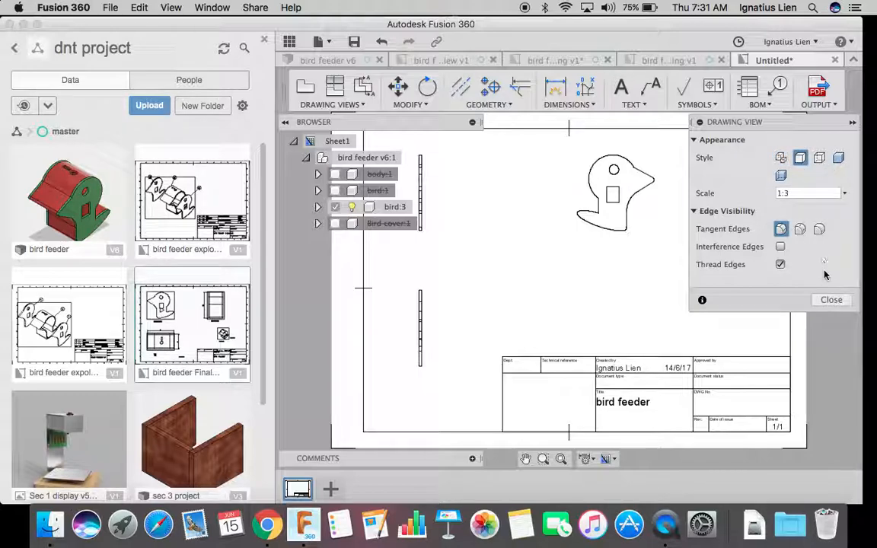
click(830, 301)
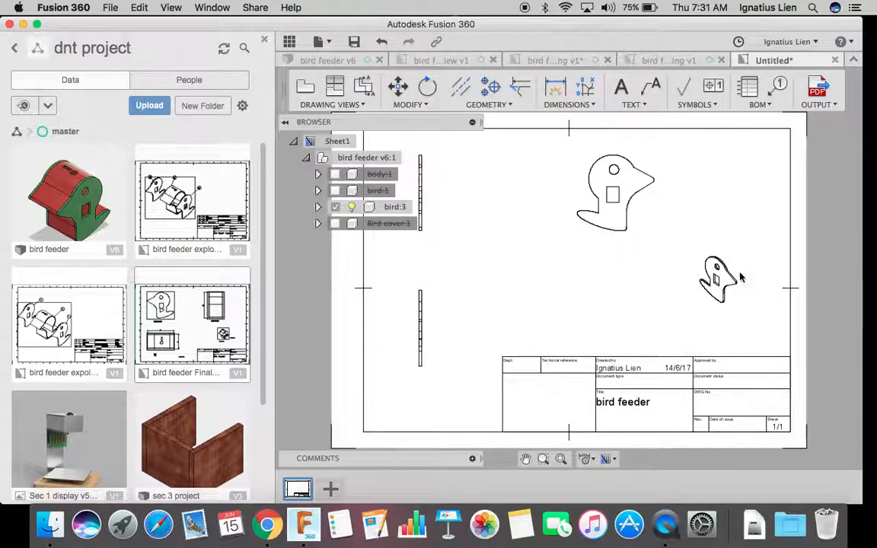
click(695, 249)
click(600, 219)
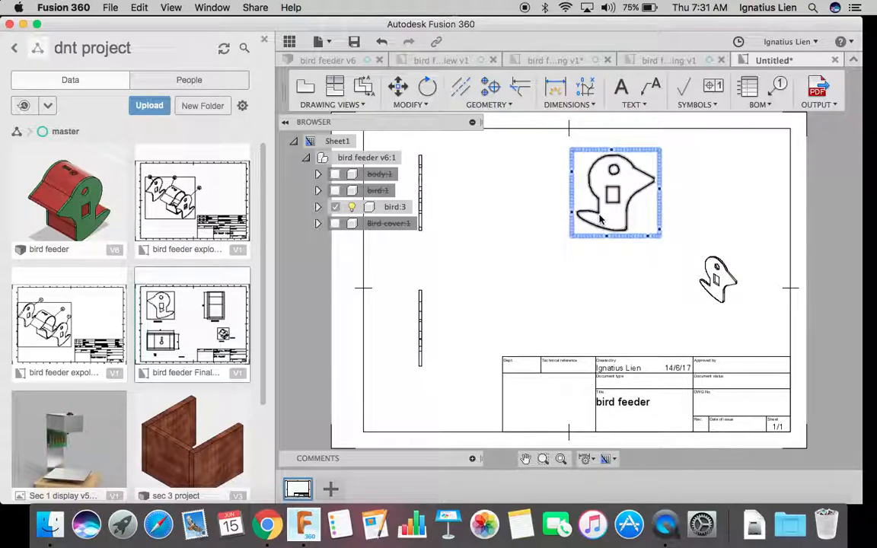
click(420, 198)
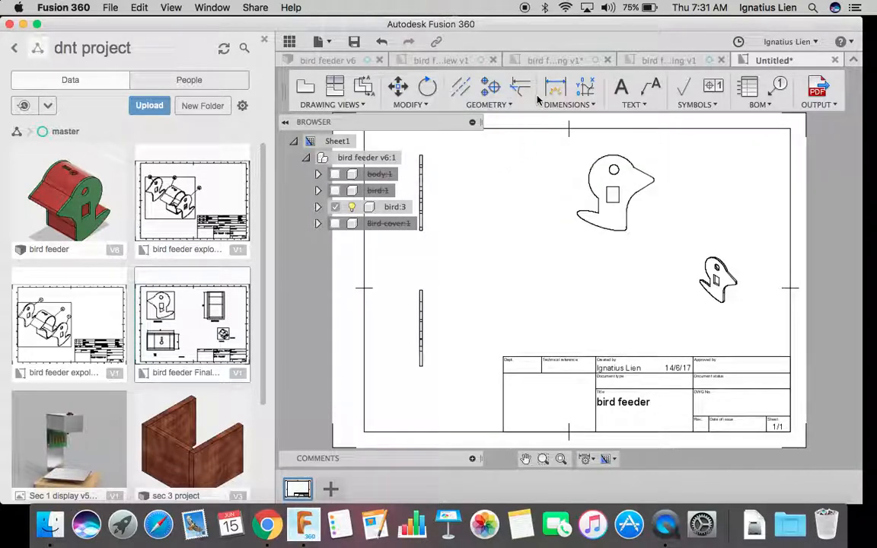
Step: Add a center mark to the round hole in the bird-shaped projected view
click(490, 87)
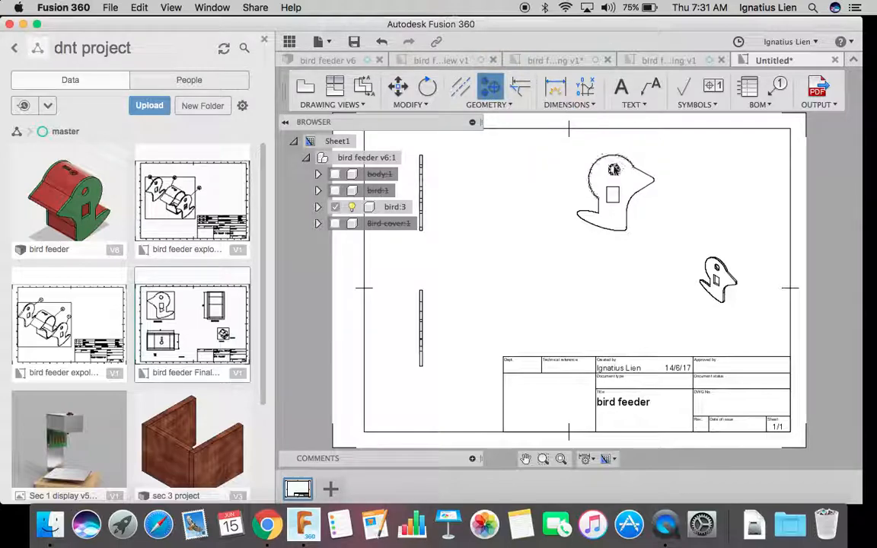
click(614, 173)
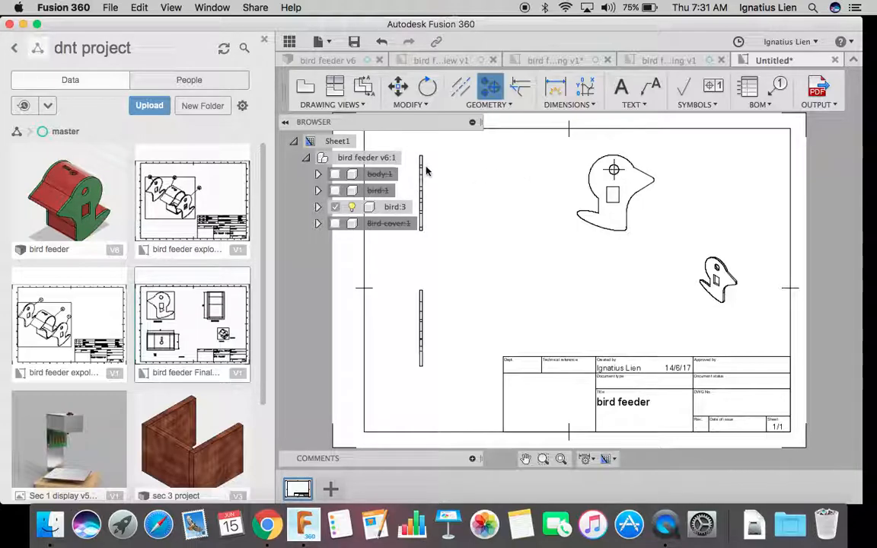
Step: Try to add a centerline to the round hole in the front view, picking its edges, and undo it
middle_drag(437, 178, 528, 183)
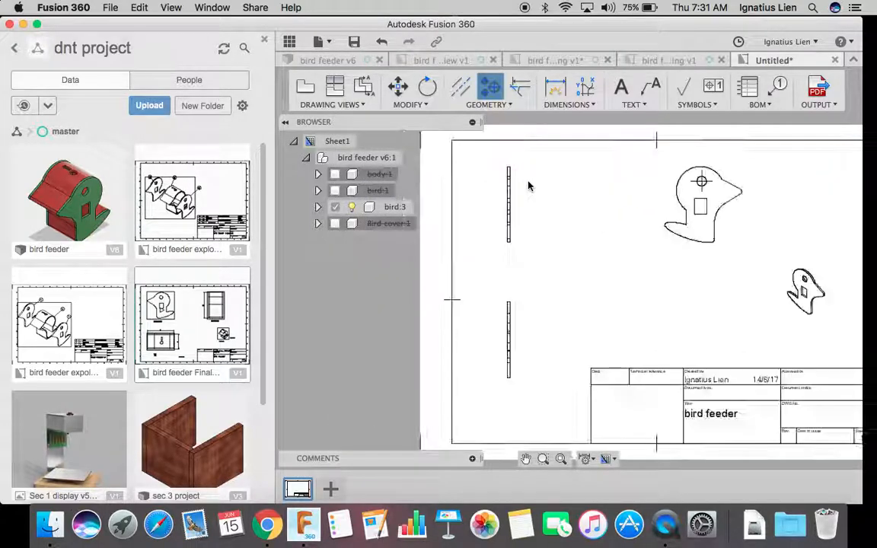
scroll(569, 195, up, 5)
scroll(570, 195, down, 4)
scroll(569, 195, up, 6)
scroll(571, 194, left, 5)
scroll(572, 194, right, 8)
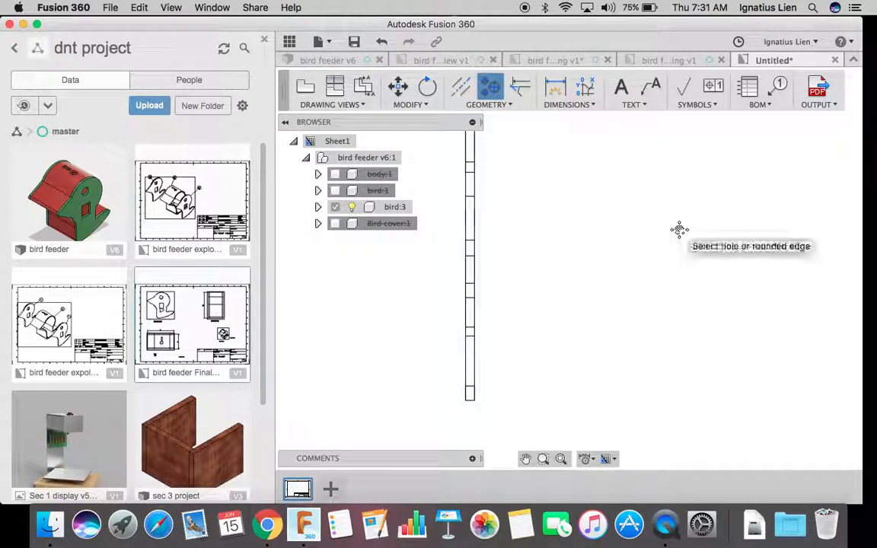
scroll(654, 234, down, 3)
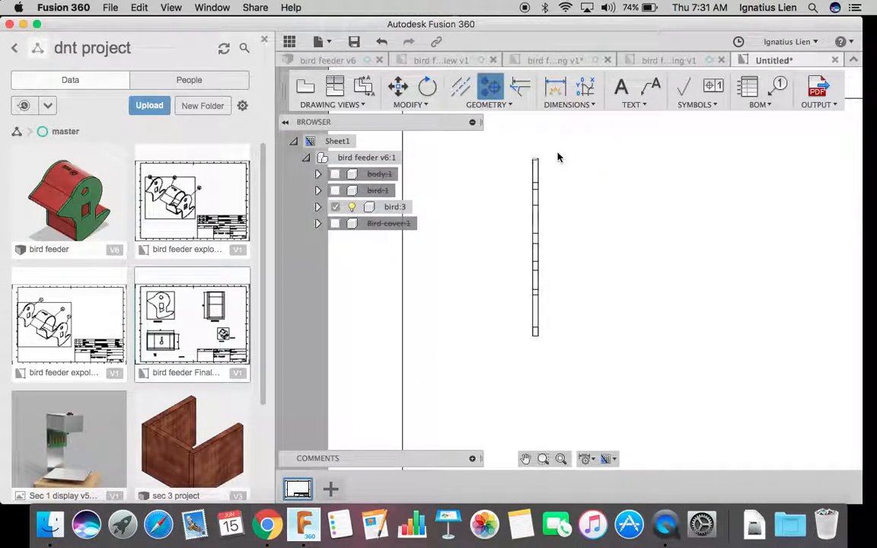
click(461, 87)
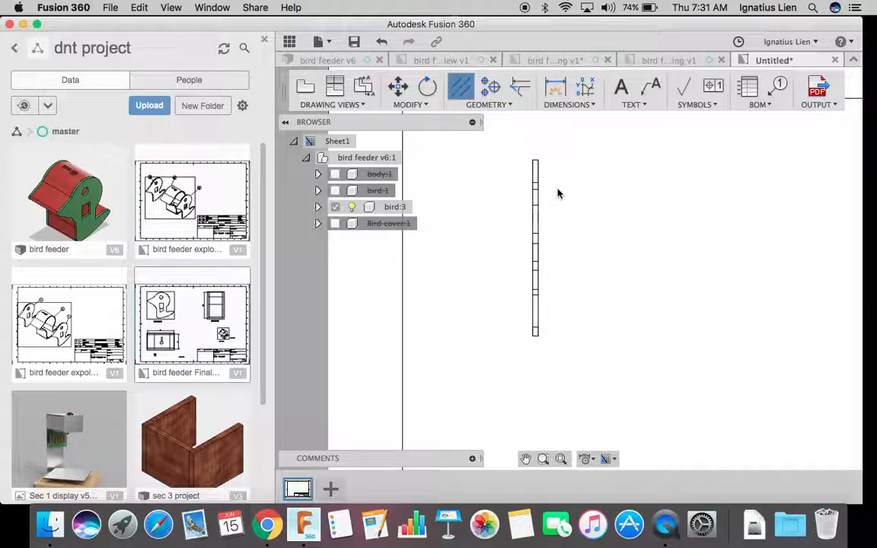
scroll(557, 191, up, 5)
middle_drag(578, 186, 480, 178)
scroll(523, 180, up, 2)
scroll(522, 180, down, 3)
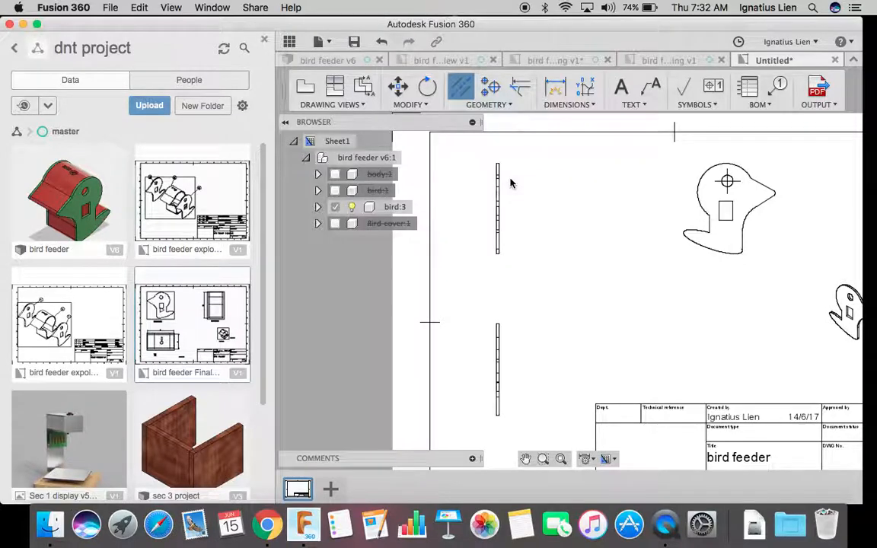
scroll(512, 183, up, 5)
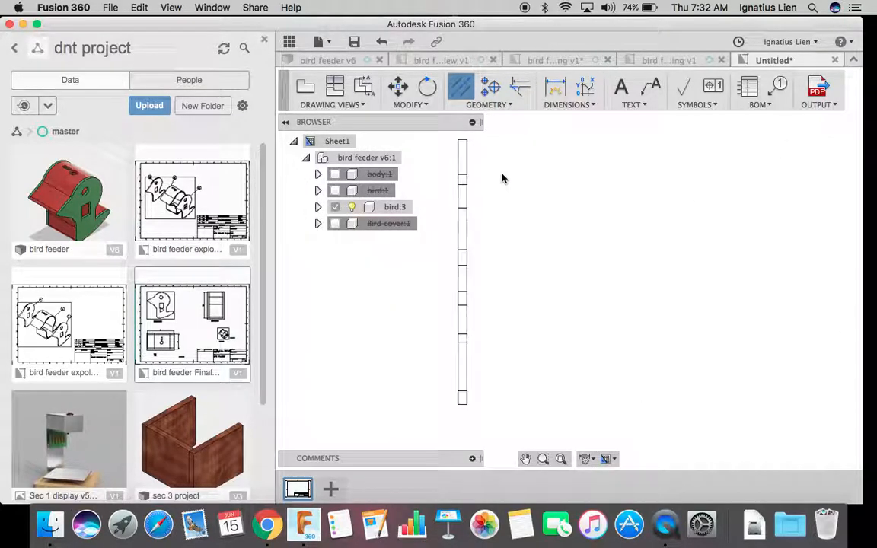
click(460, 180)
click(463, 179)
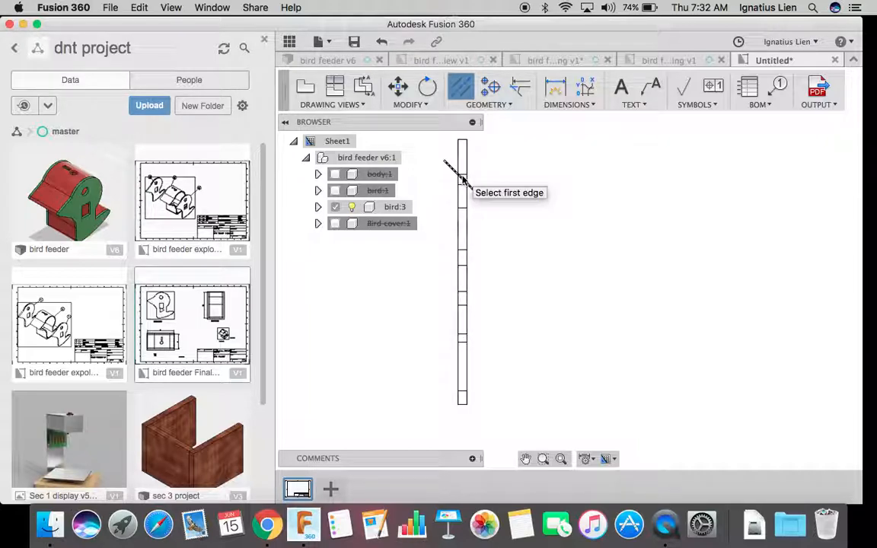
click(383, 42)
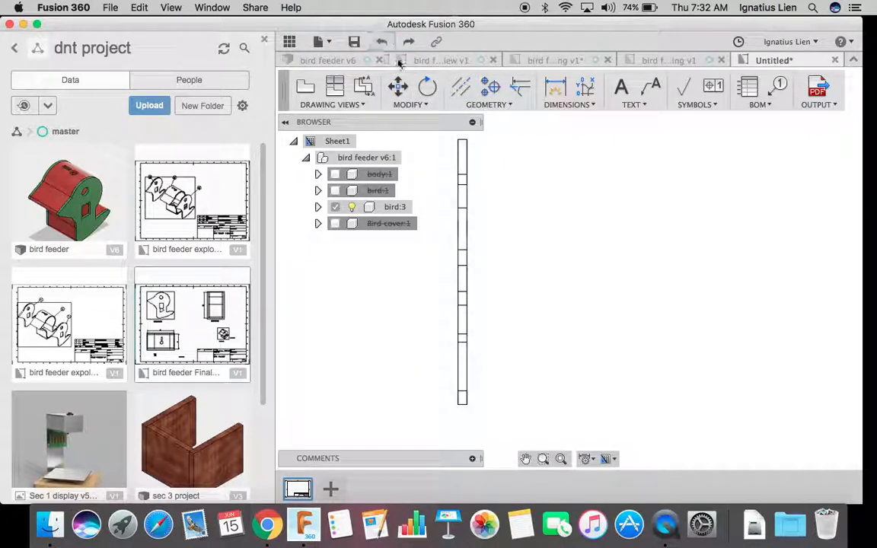
Step: Add a centerline midway between the round hole's two edges in the front view
click(461, 90)
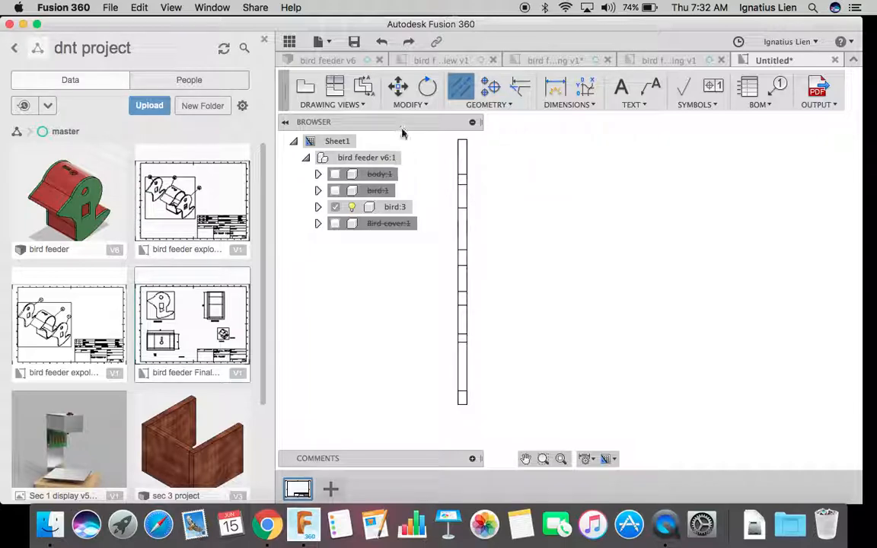
scroll(441, 175, up, 3)
click(493, 182)
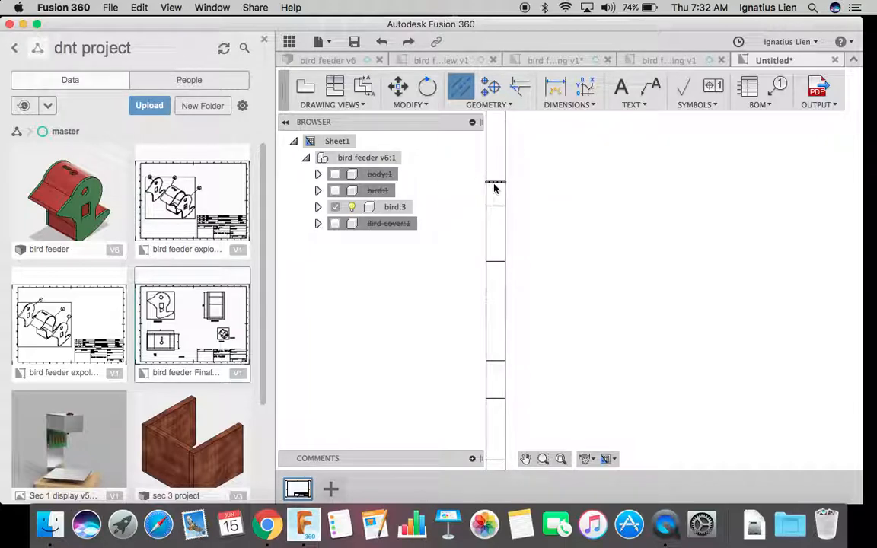
click(498, 263)
scroll(556, 231, down, 3)
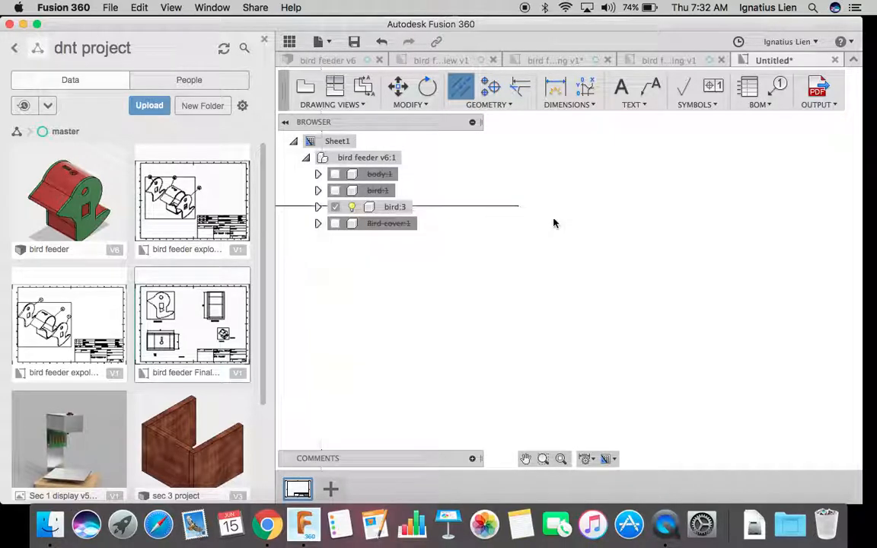
scroll(565, 236, down, 4)
middle_drag(566, 237, 486, 226)
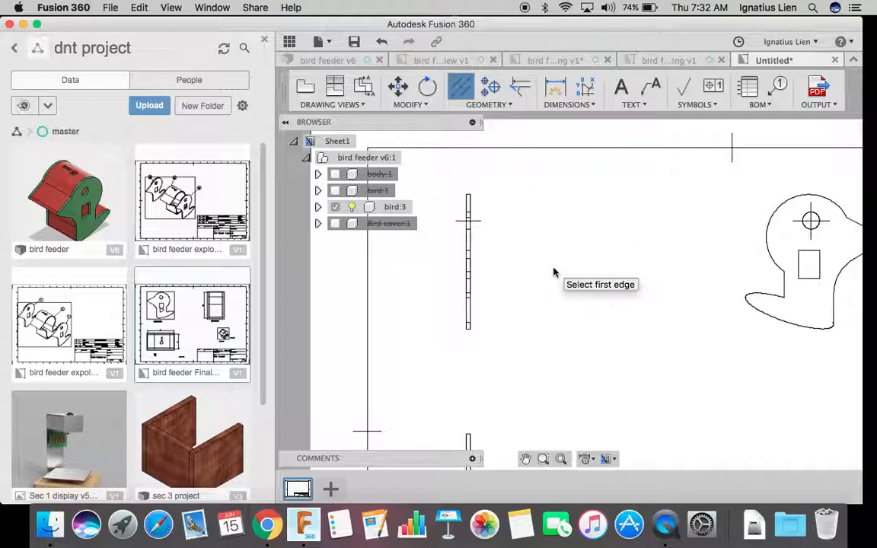
Step: Add a centerline midway between the round hole's two edges in the projected view below the front view
scroll(554, 273, up, 3)
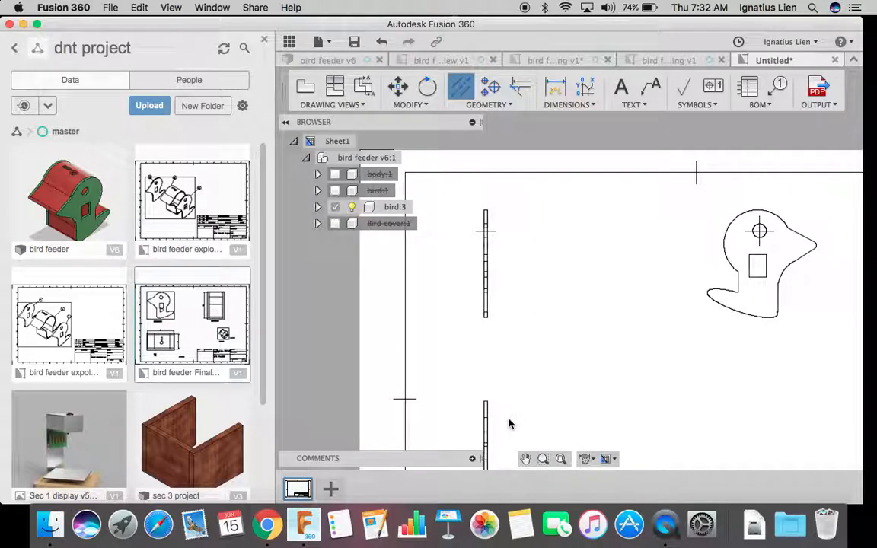
scroll(503, 425, up, 5)
middle_drag(505, 418, 561, 263)
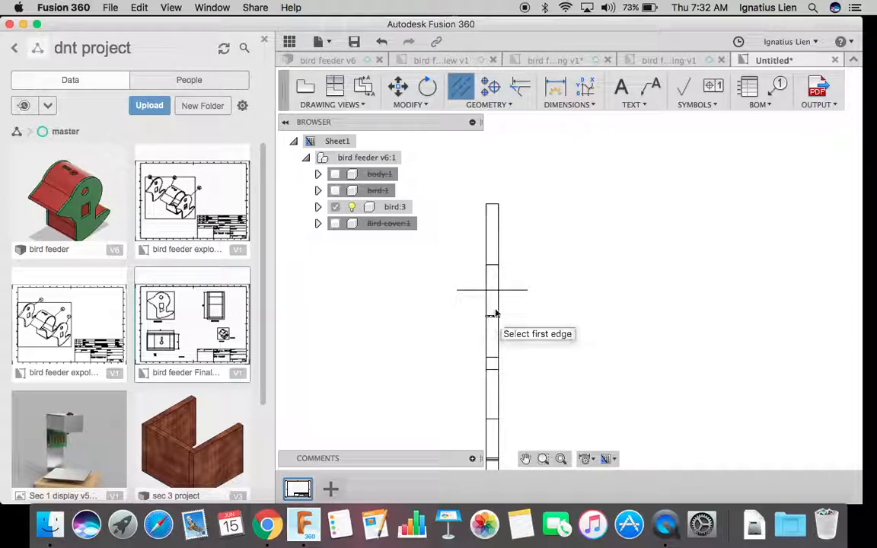
scroll(558, 257, up, 5)
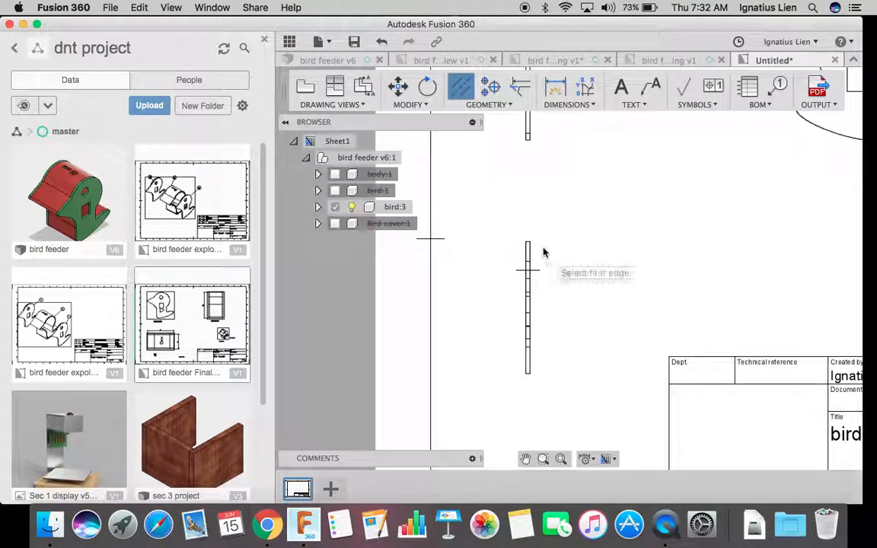
middle_drag(528, 226, 546, 342)
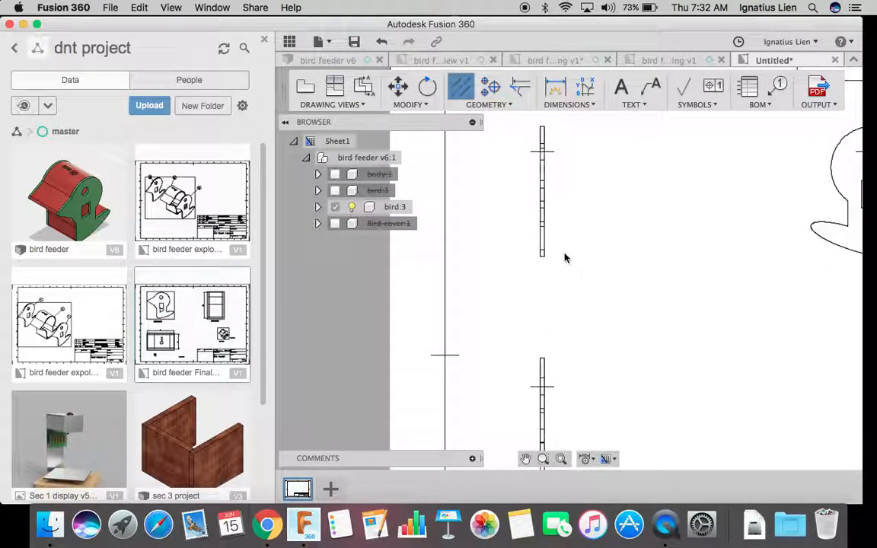
Step: Dimension the front view's overall height from its top corner to its bottom corner, placing the dimension on its left side
click(555, 86)
click(542, 137)
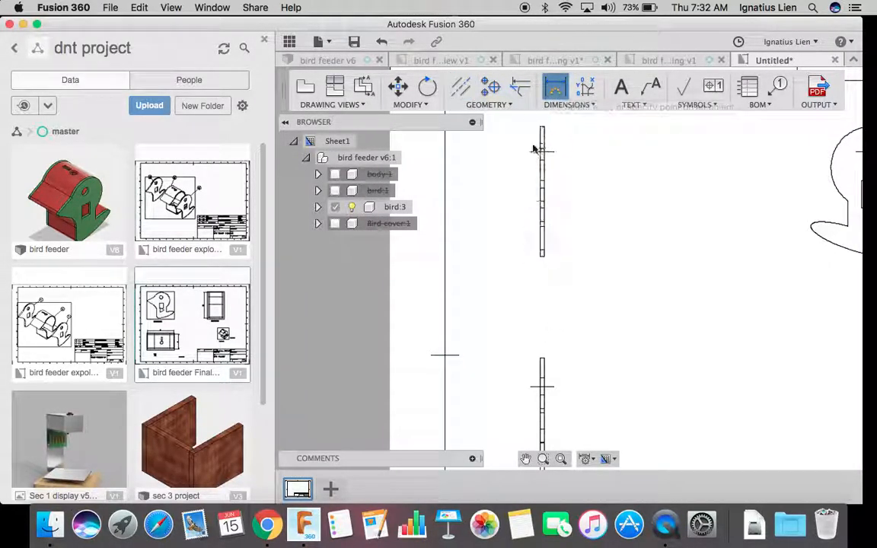
key(Escape)
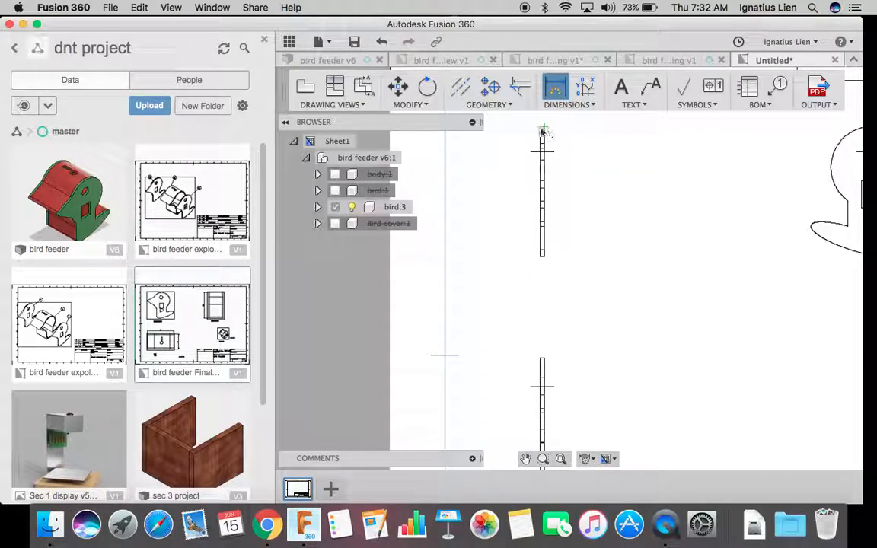
scroll(535, 133, down, 5)
scroll(534, 133, up, 8)
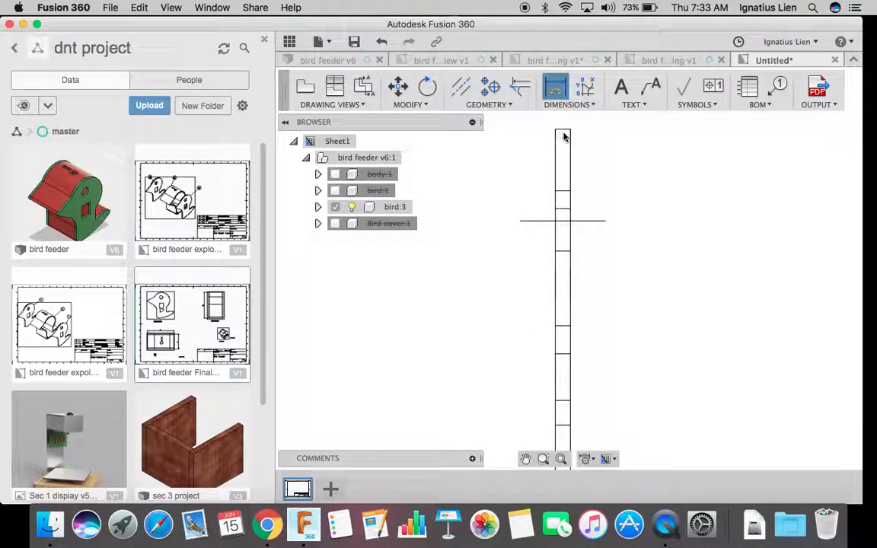
click(562, 133)
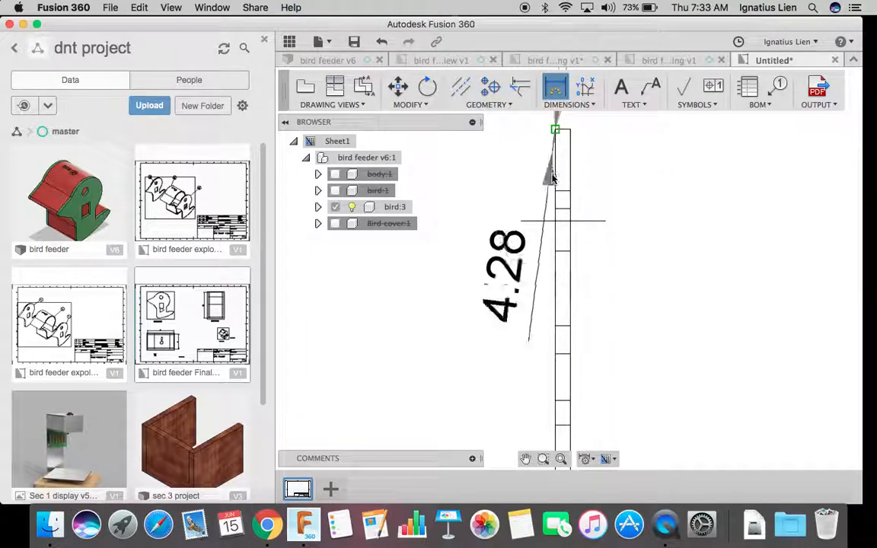
scroll(552, 279, down, 3)
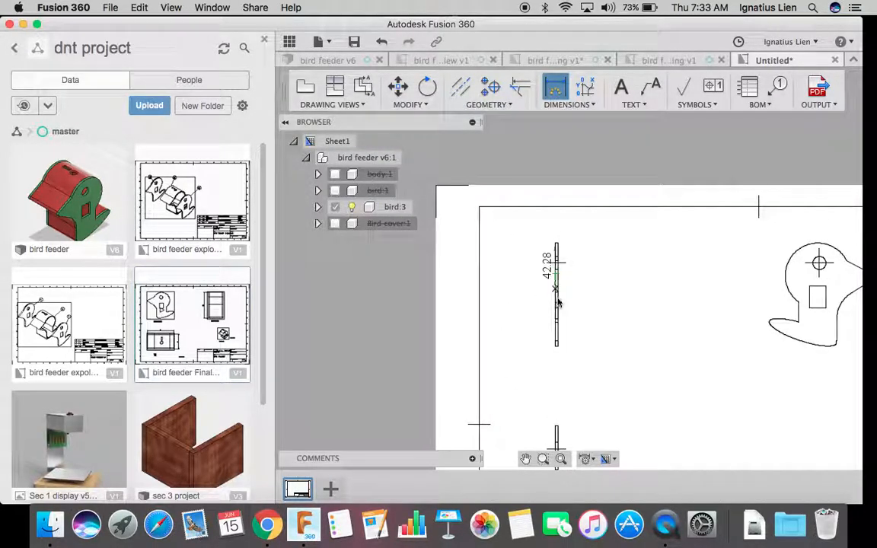
click(555, 348)
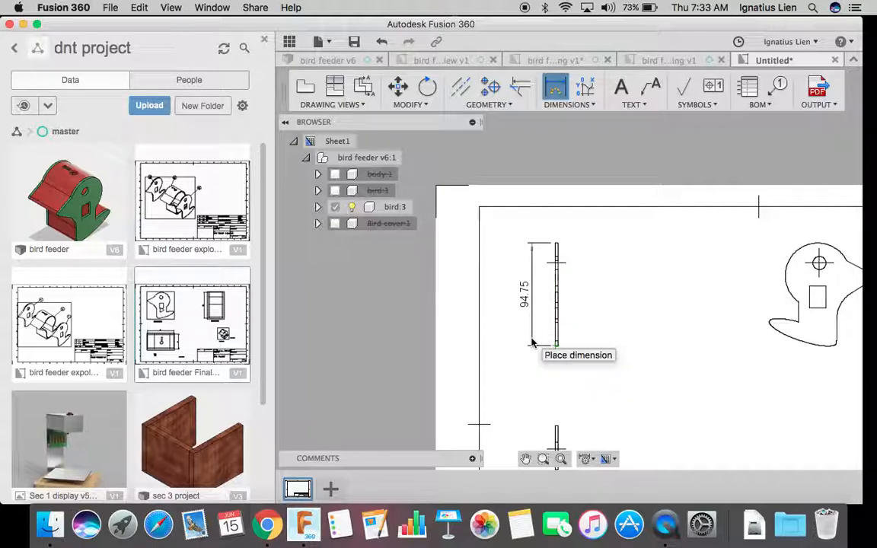
click(531, 341)
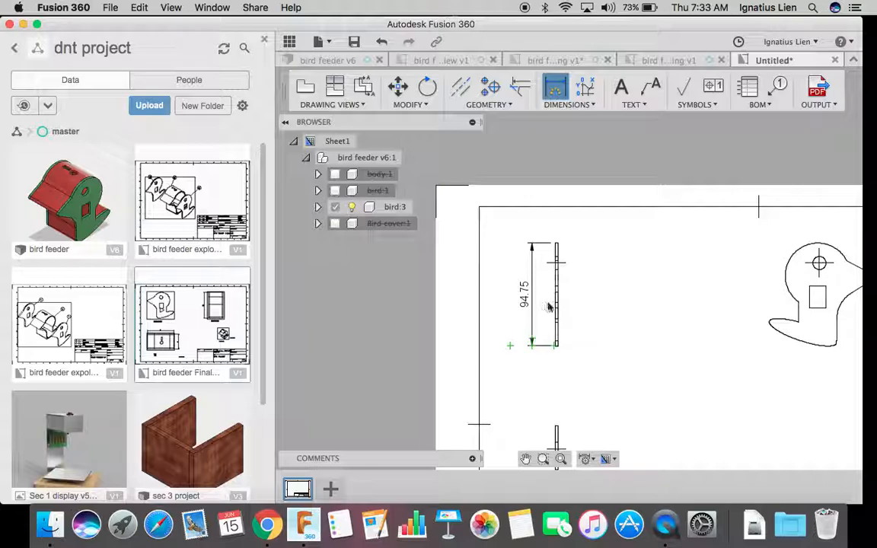
Step: Set the primary precision of the front view's height dimension to 0 decimal places
scroll(553, 312, up, 5)
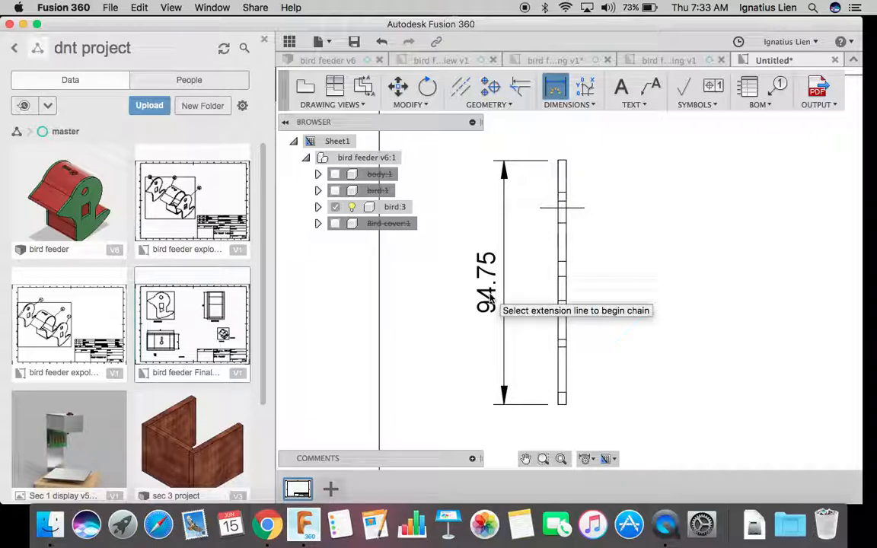
key(Escape)
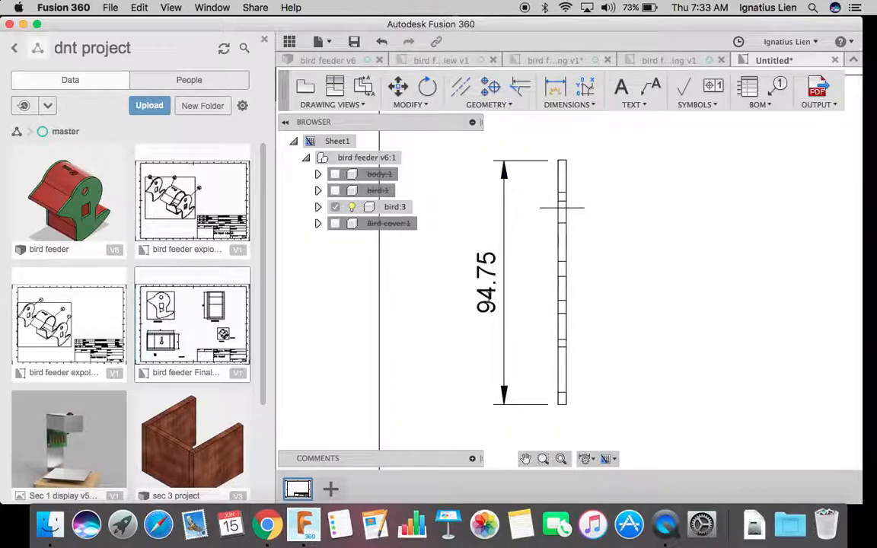
double_click(494, 289)
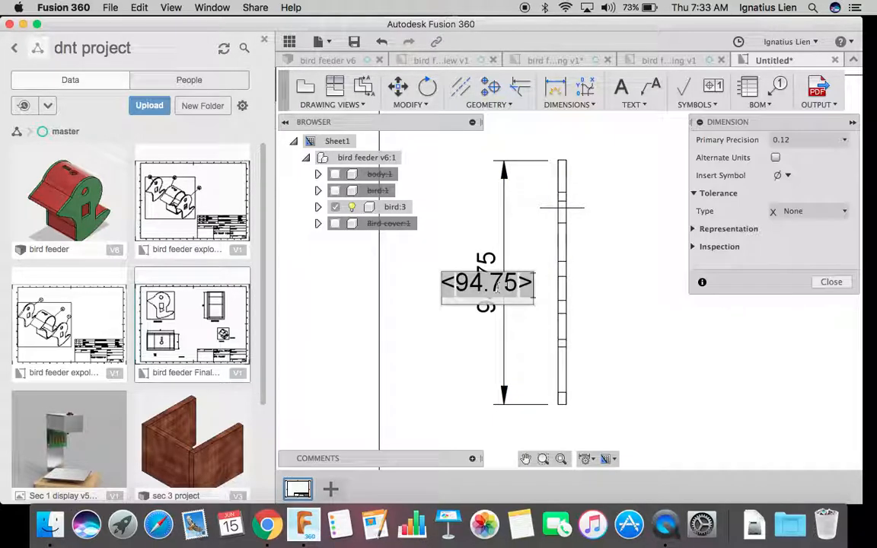
click(841, 141)
click(796, 155)
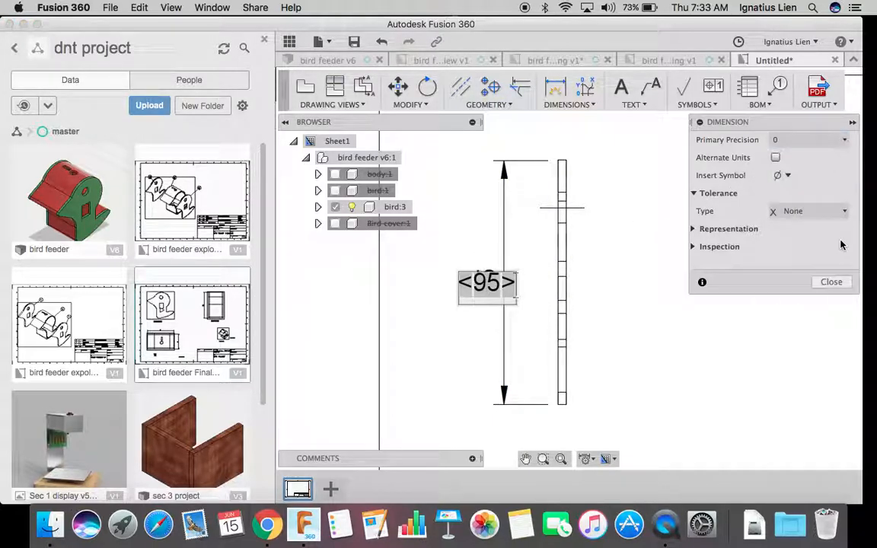
click(831, 282)
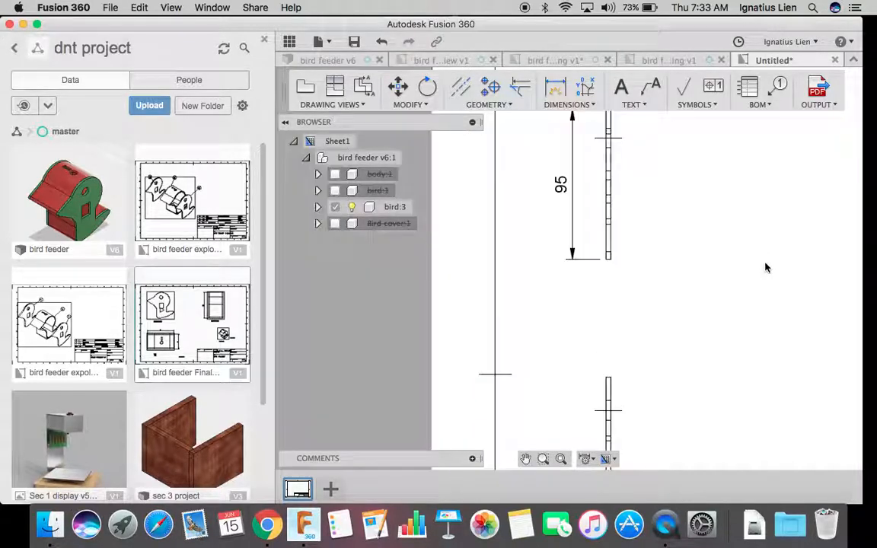
Step: Add the text label "Front Elevation" below the front view, widening its text frame so it fits on one line
mouse_move(764, 262)
middle_down()
mouse_move(738, 226)
mouse_move(672, 212)
middle_up()
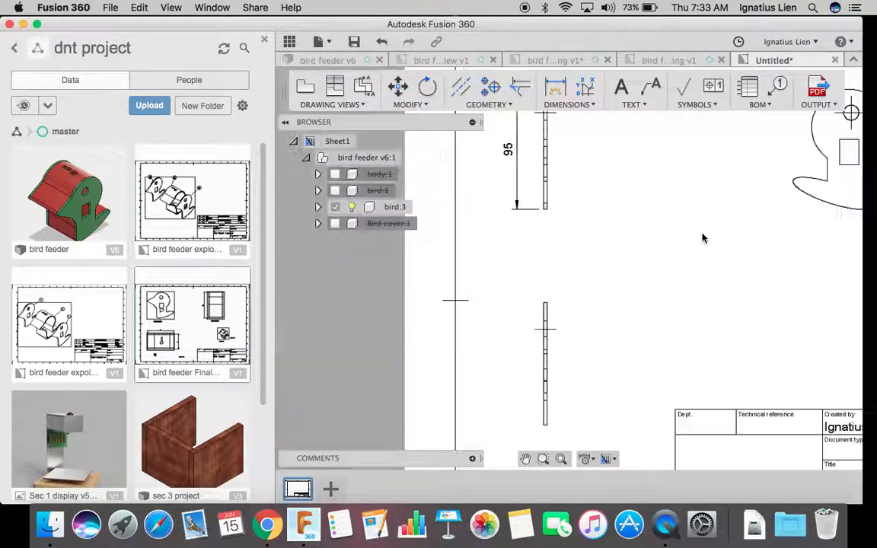
mouse_move(703, 239)
middle_down()
mouse_move(646, 230)
mouse_move(673, 255)
mouse_move(661, 260)
middle_up()
click(621, 86)
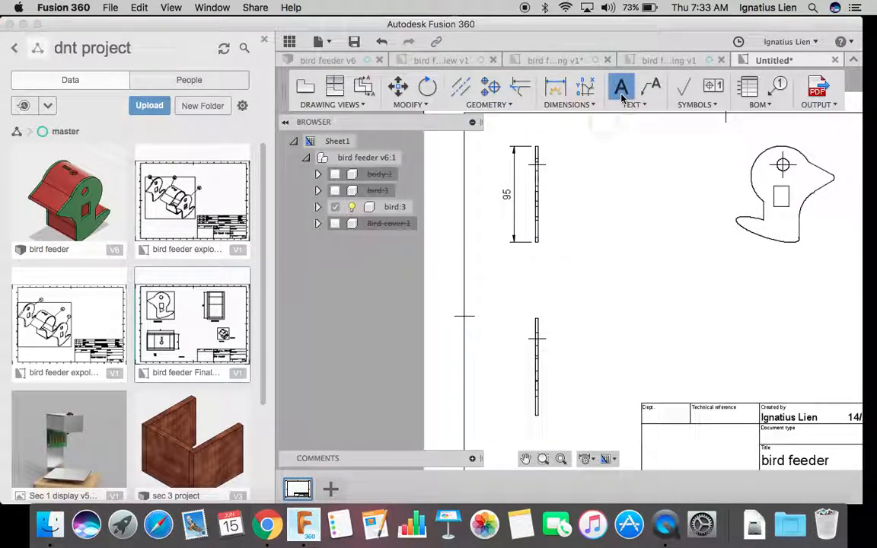
click(519, 279)
click(568, 264)
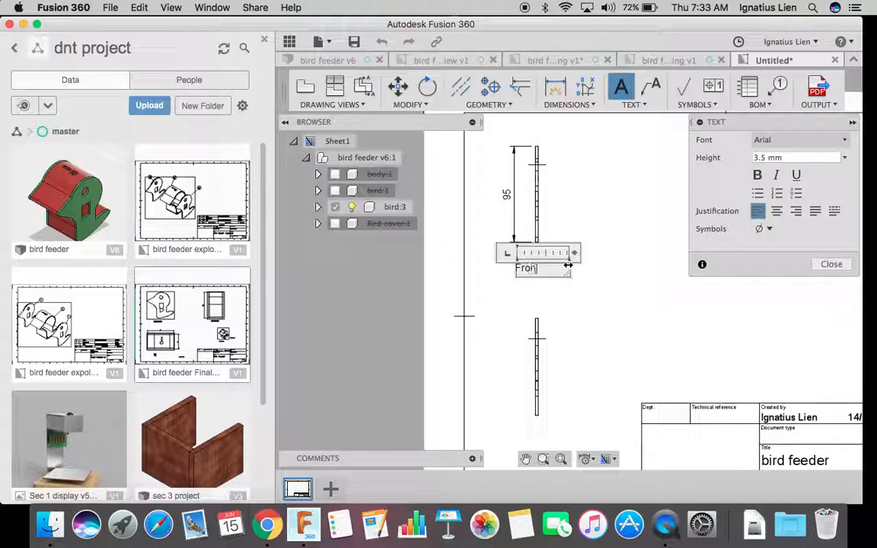
text(Front Eleva)
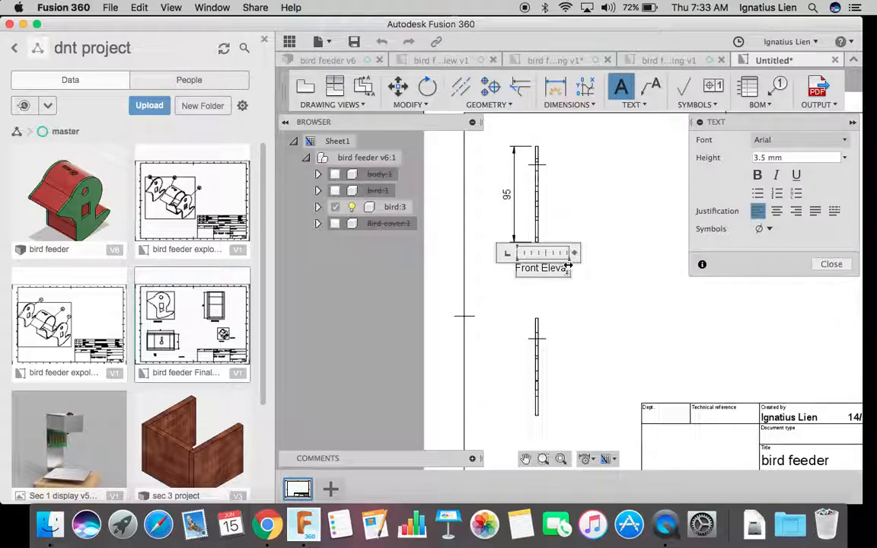
text(tion)
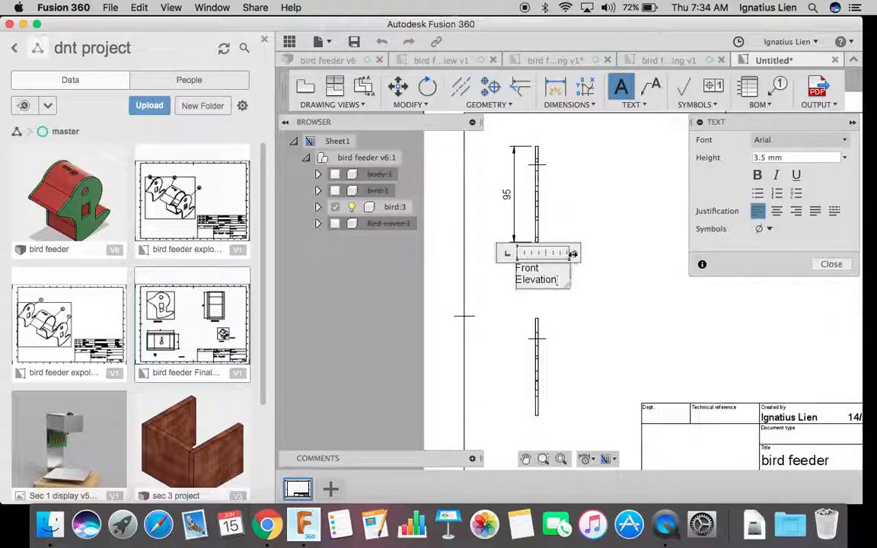
drag(576, 253, 621, 253)
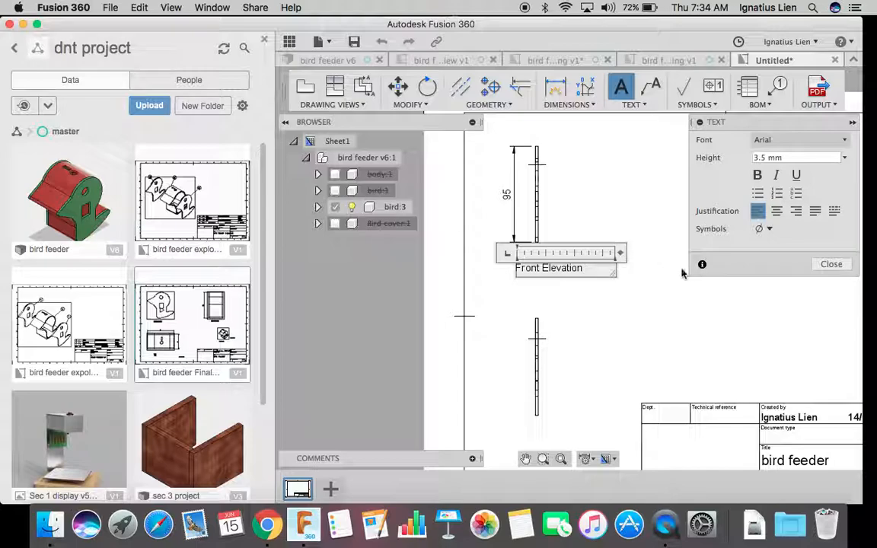
click(832, 265)
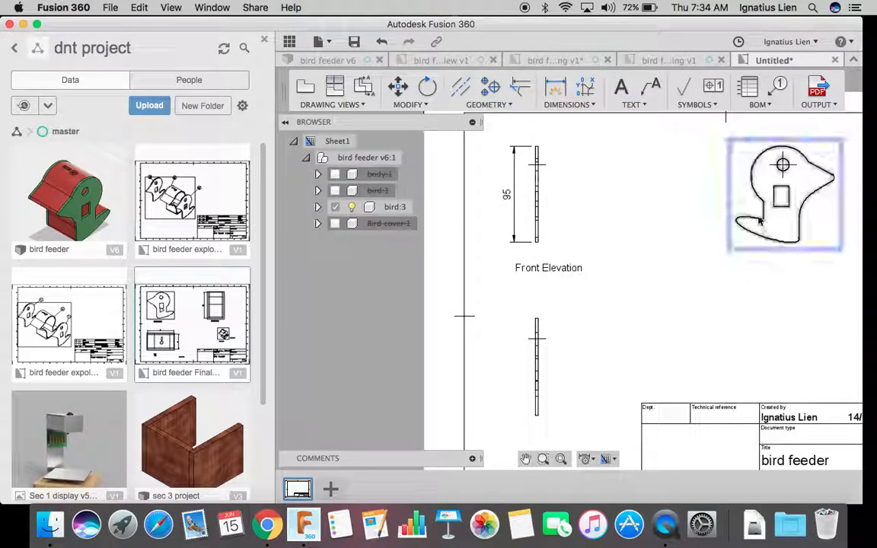
Step: Add the text label "End Elevation" below the projected view that shows the bird's profile
click(621, 87)
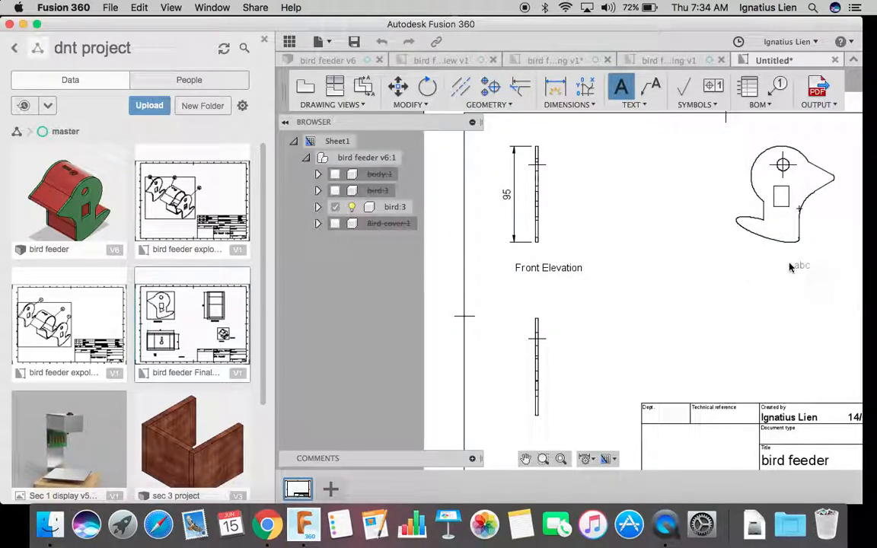
click(734, 265)
click(812, 266)
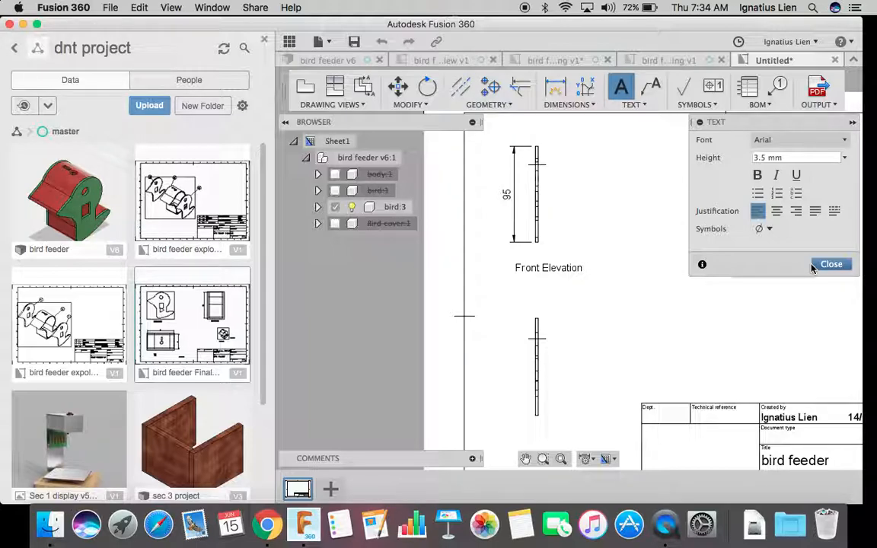
click(813, 265)
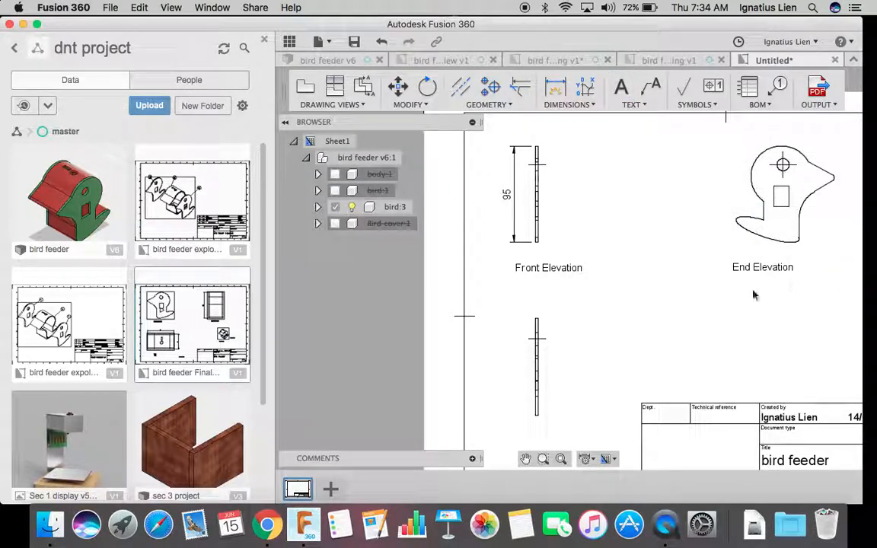
Step: Add the text label "Plan View" beneath the projected view located below the front elevation
click(621, 87)
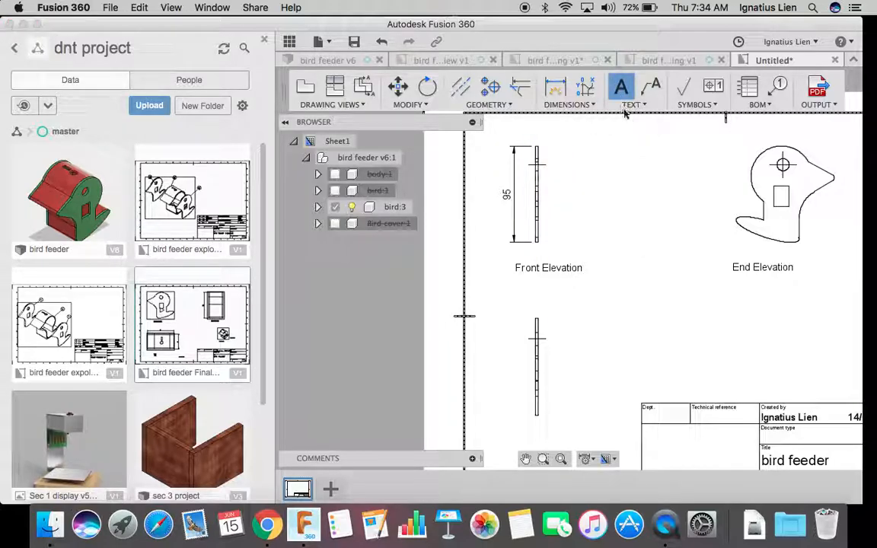
click(523, 449)
click(570, 432)
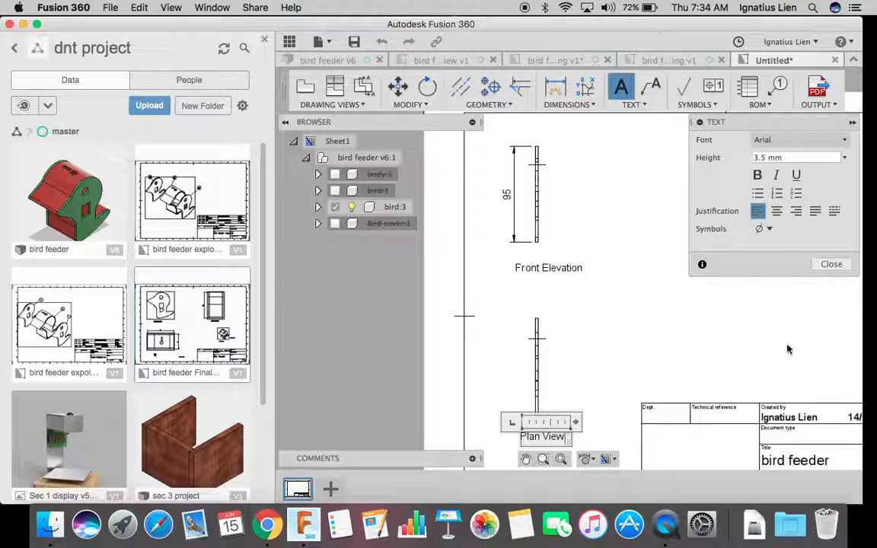
click(837, 266)
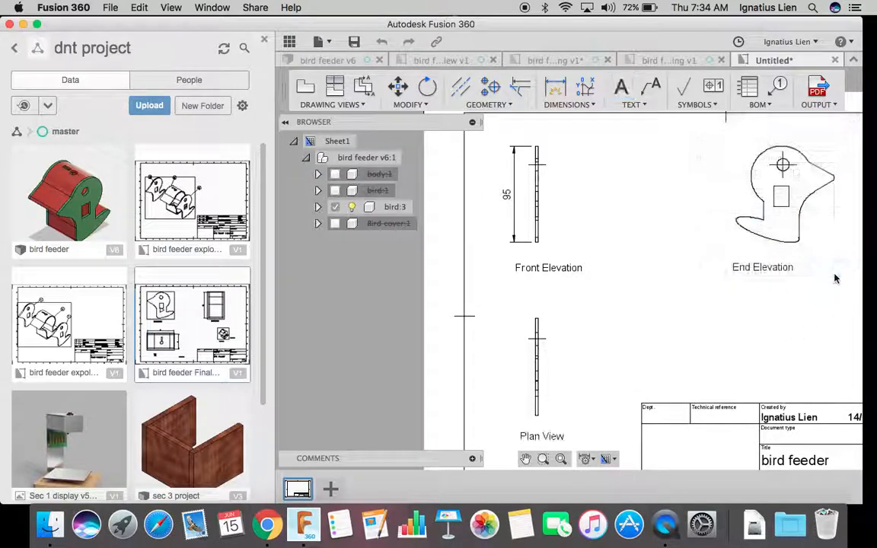
double_click(759, 268)
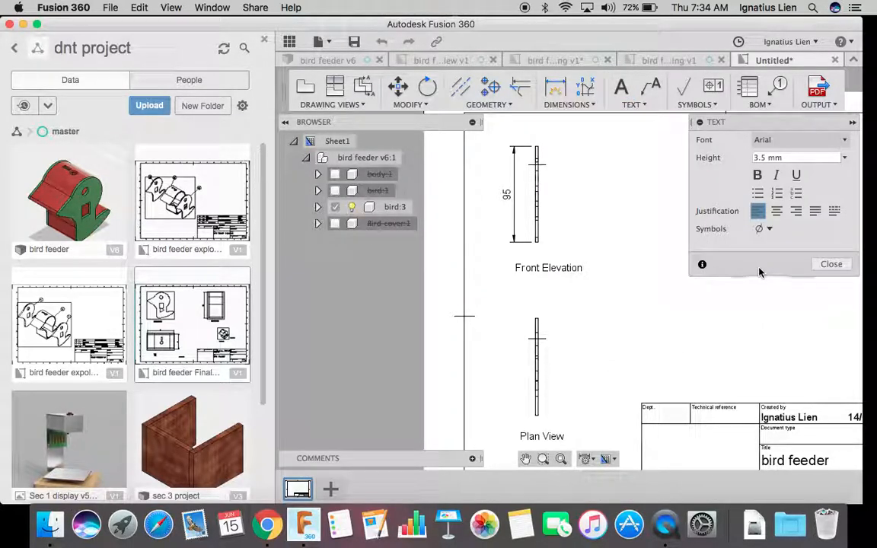
mouse_move(767, 124)
mouse_down()
mouse_move(690, 315)
mouse_move(665, 324)
mouse_move(694, 216)
mouse_up()
click(758, 357)
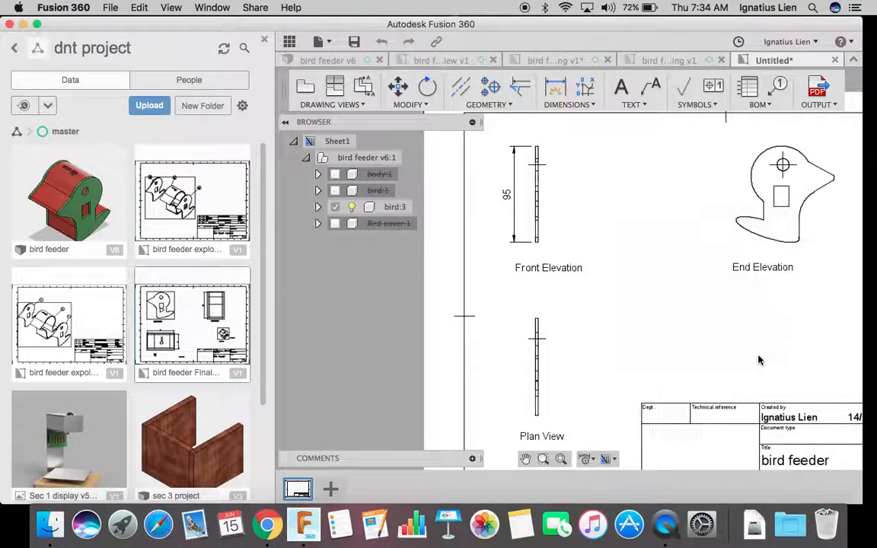
Step: Dimension the horizontal distance from the neck's upper back corner to the round hole's center in the end elevation, placing it above the view
scroll(754, 288, up, 4)
scroll(751, 286, down, 4)
middle_drag(745, 282, 682, 291)
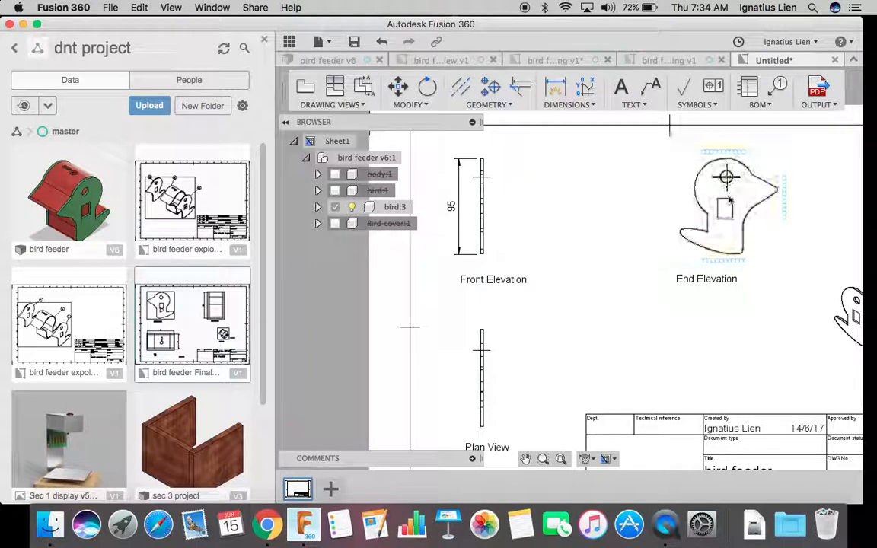
click(715, 242)
key(d)
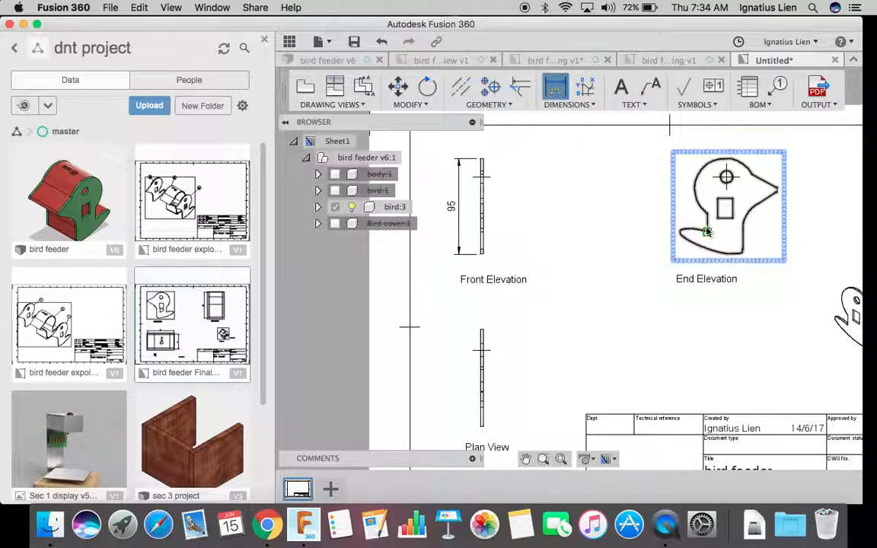
click(708, 216)
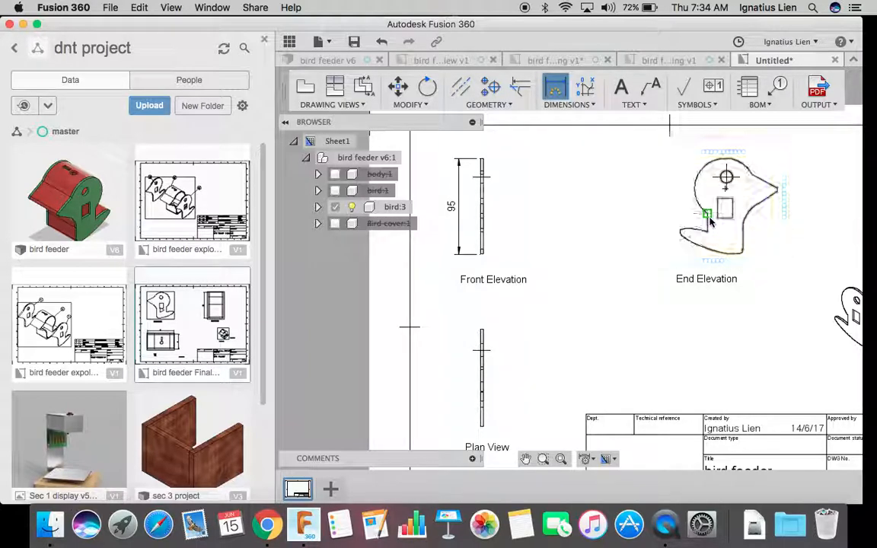
click(726, 179)
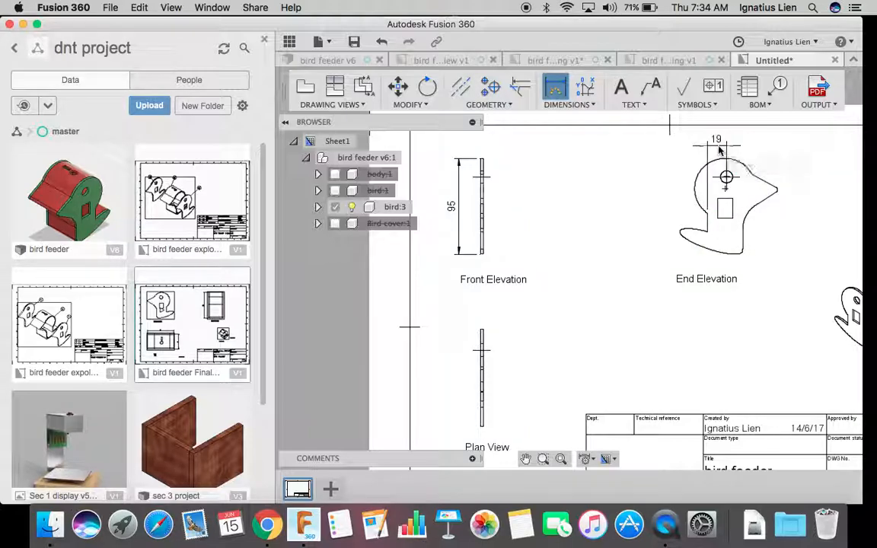
click(726, 146)
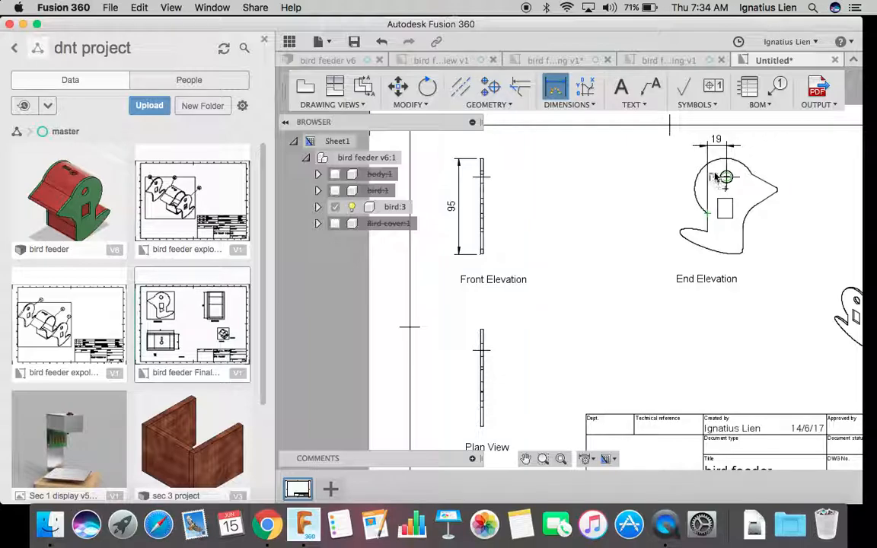
click(710, 217)
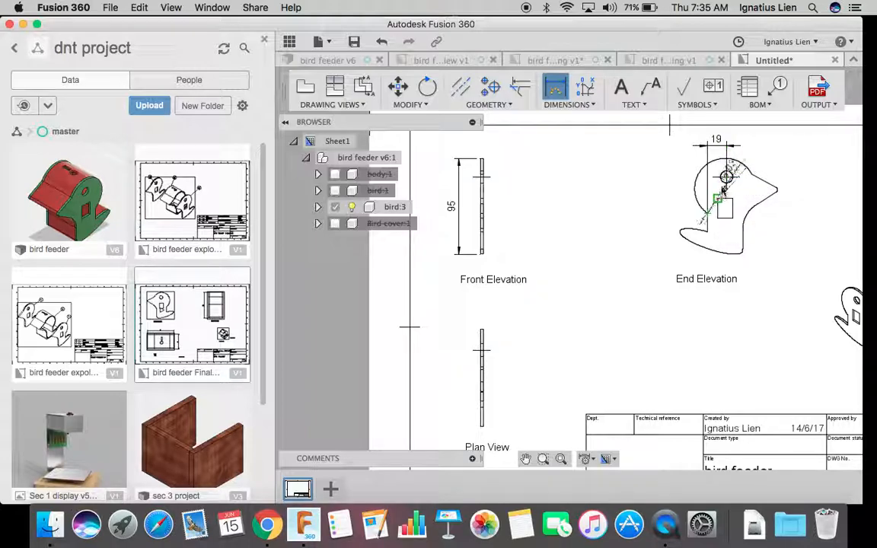
click(727, 178)
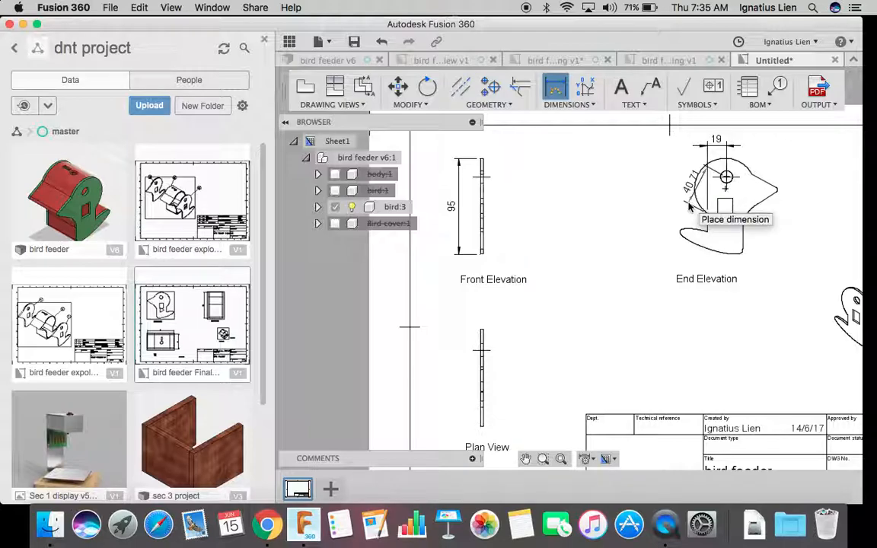
key(Escape)
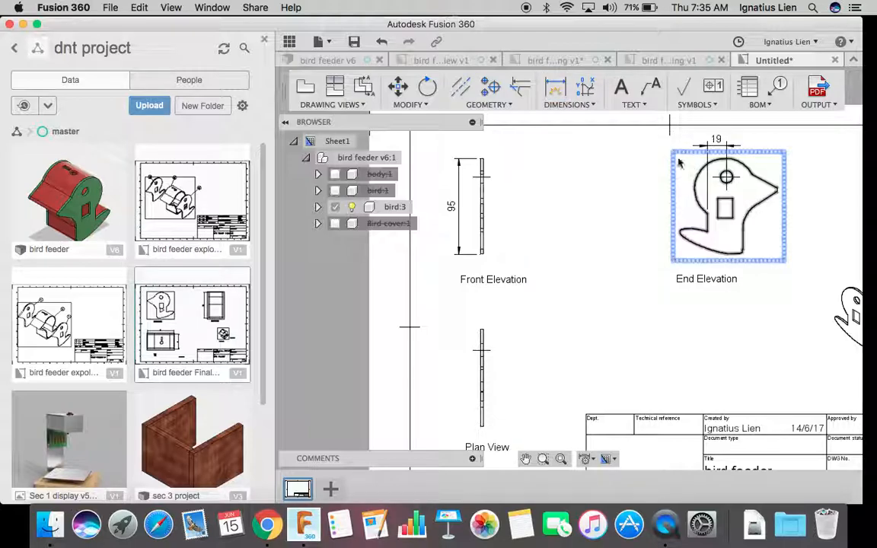
click(503, 106)
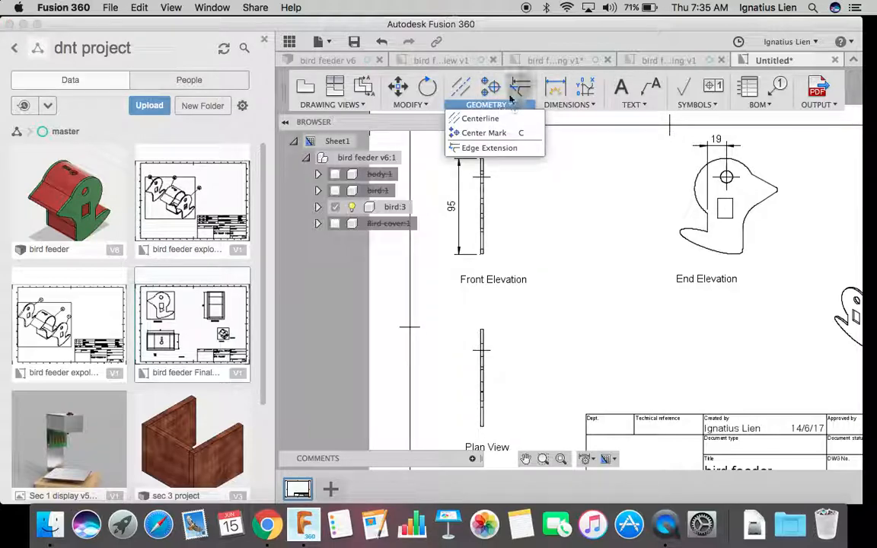
click(492, 87)
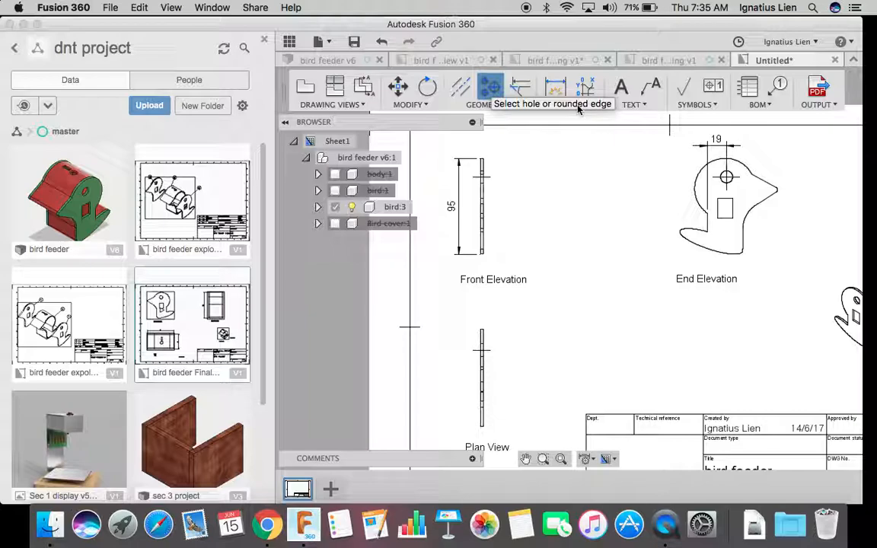
Step: Dimension the vertical distance from the round hole's center to the neck's upper back corner, placing it on the end elevation's left side
click(555, 90)
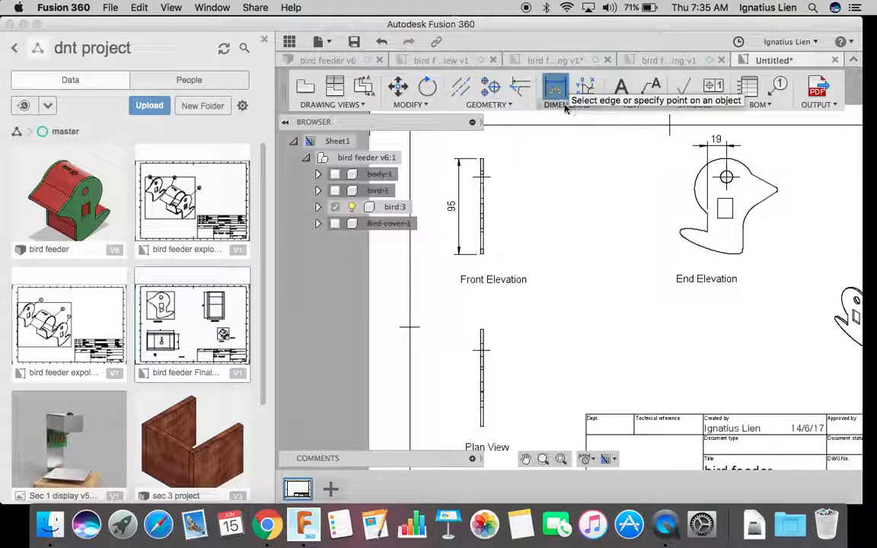
click(567, 105)
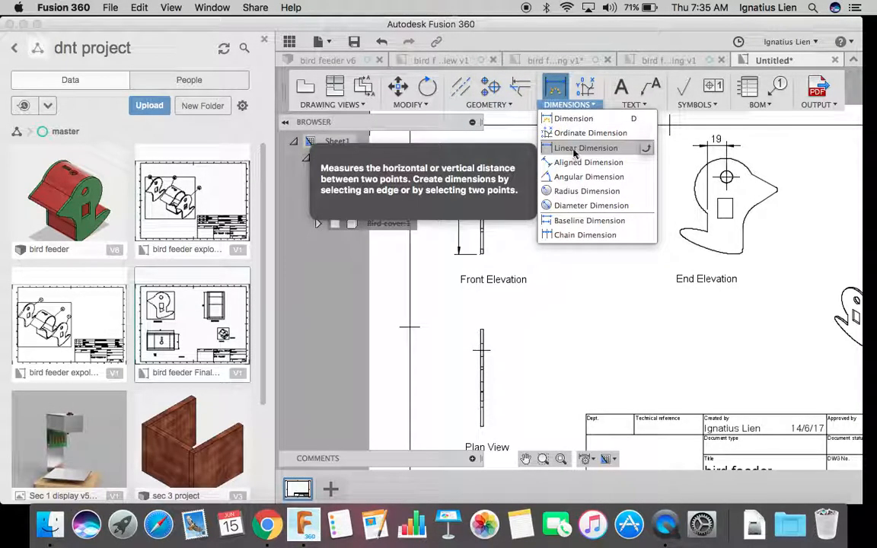
click(570, 119)
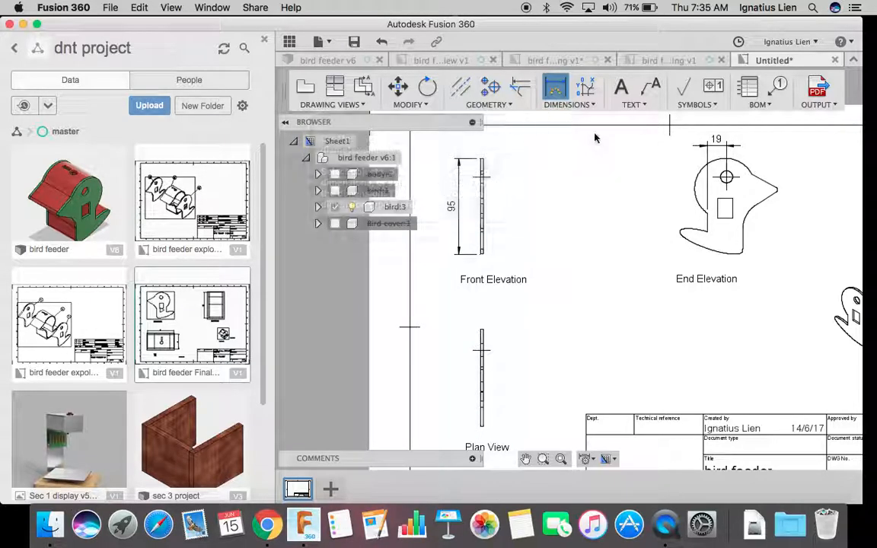
click(727, 178)
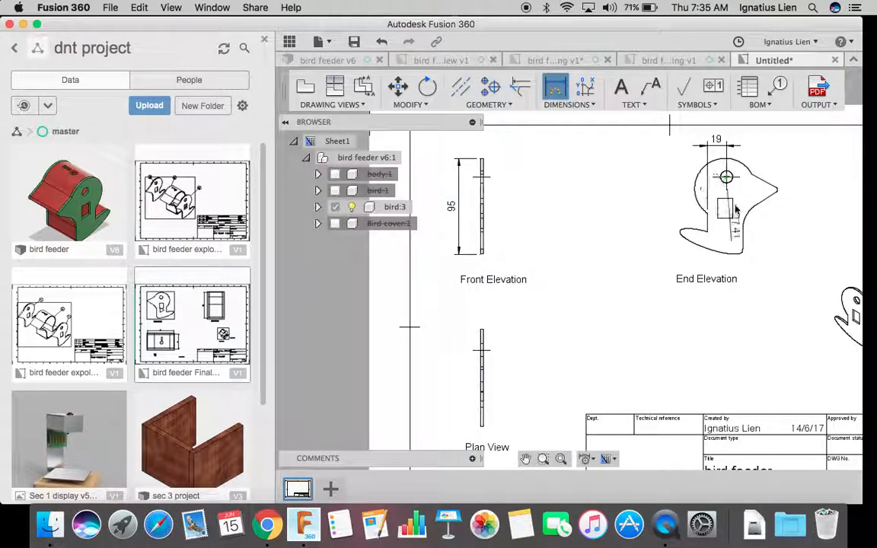
click(708, 213)
click(670, 197)
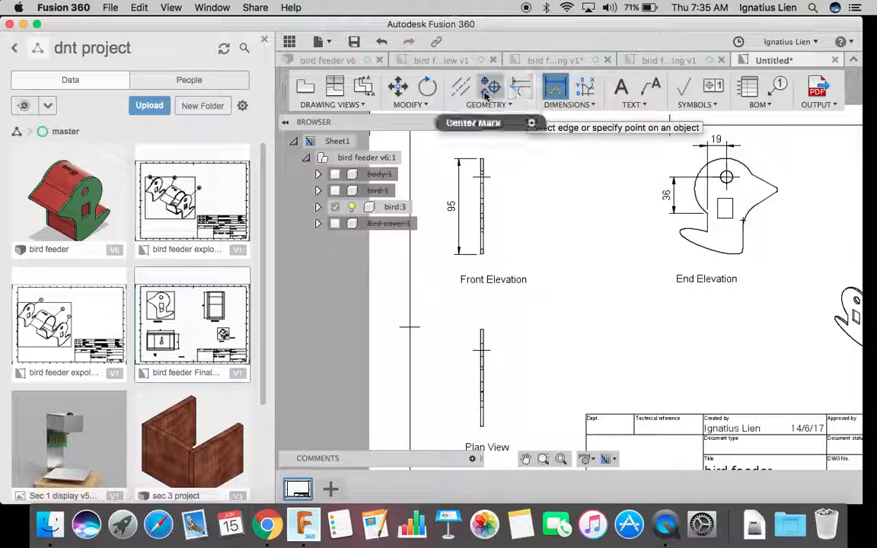
click(731, 176)
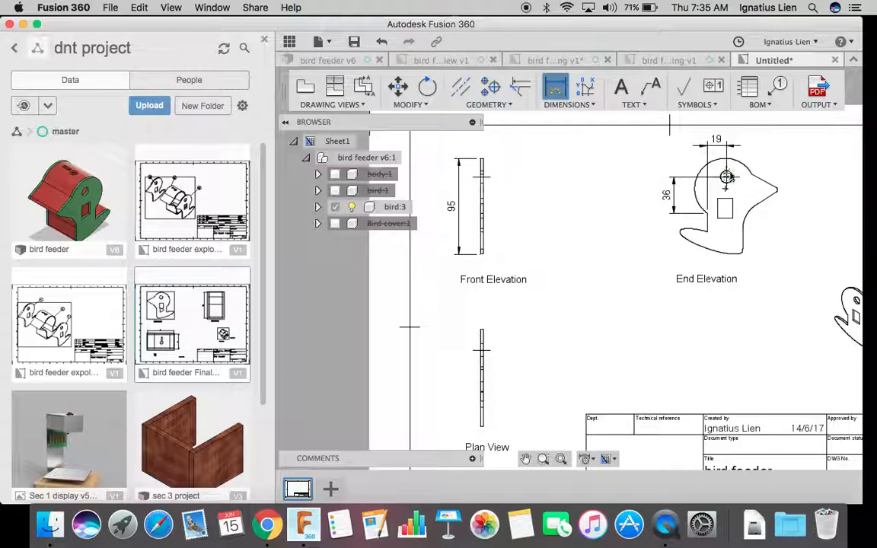
click(728, 176)
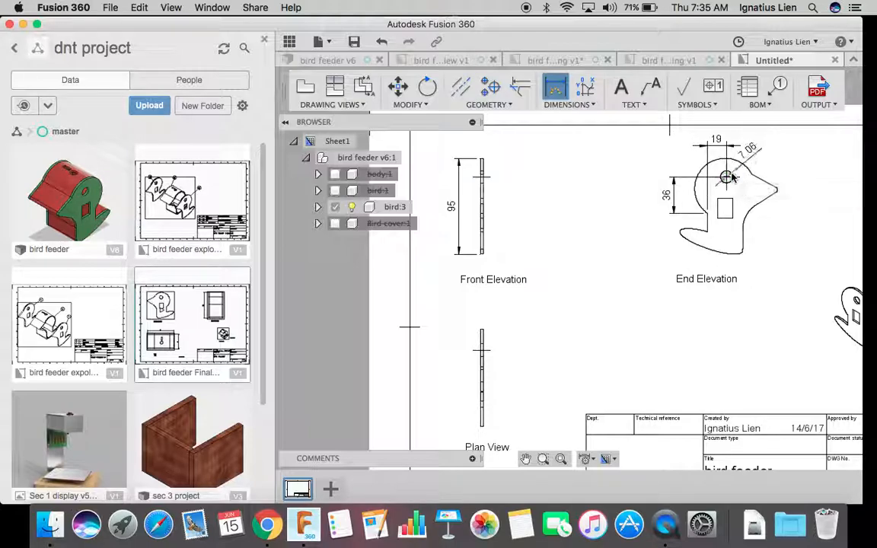
click(793, 150)
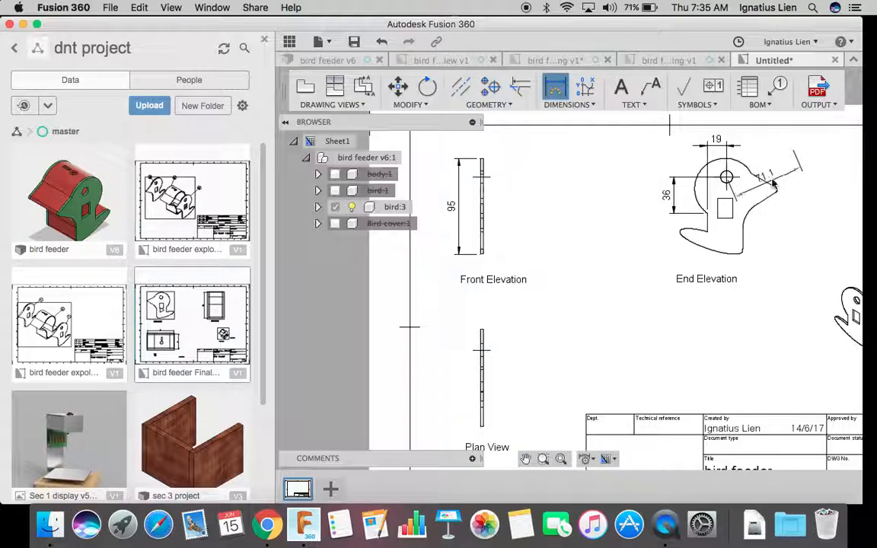
key(Escape)
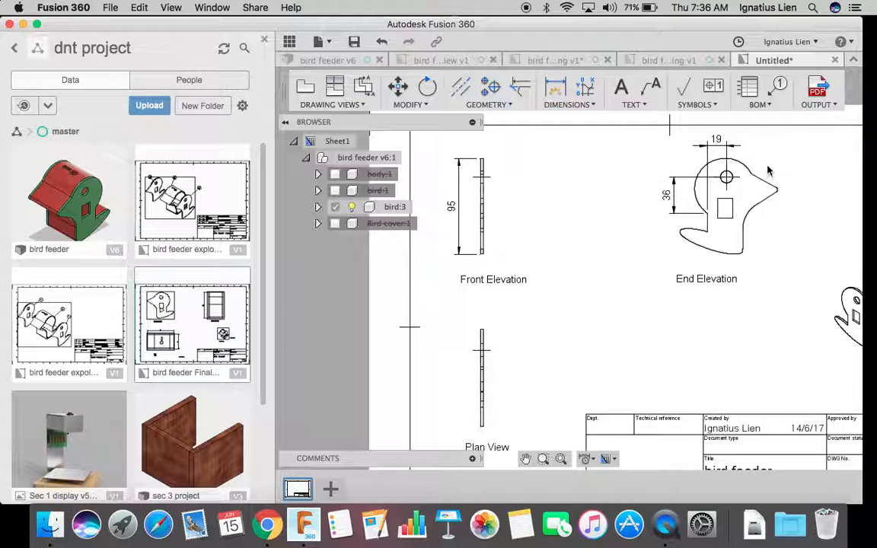
Step: Add a diameter dimension to the round hole in the end elevation, placing its text outside the head at the upper right
scroll(761, 172, down, 2)
scroll(736, 174, up, 5)
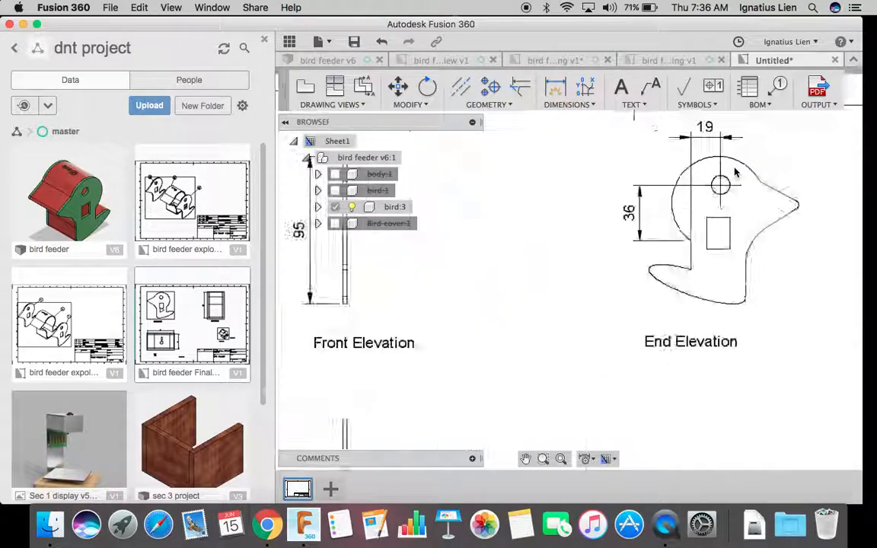
scroll(734, 179, up, 4)
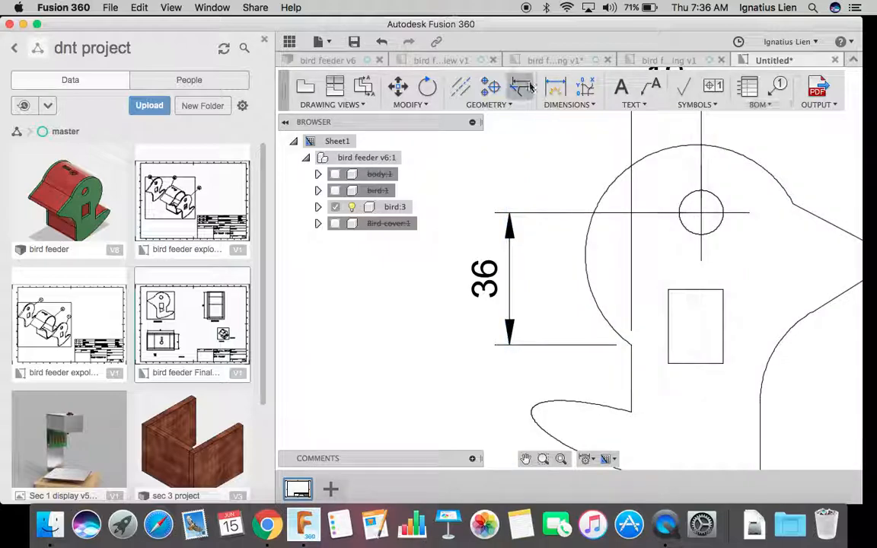
click(567, 104)
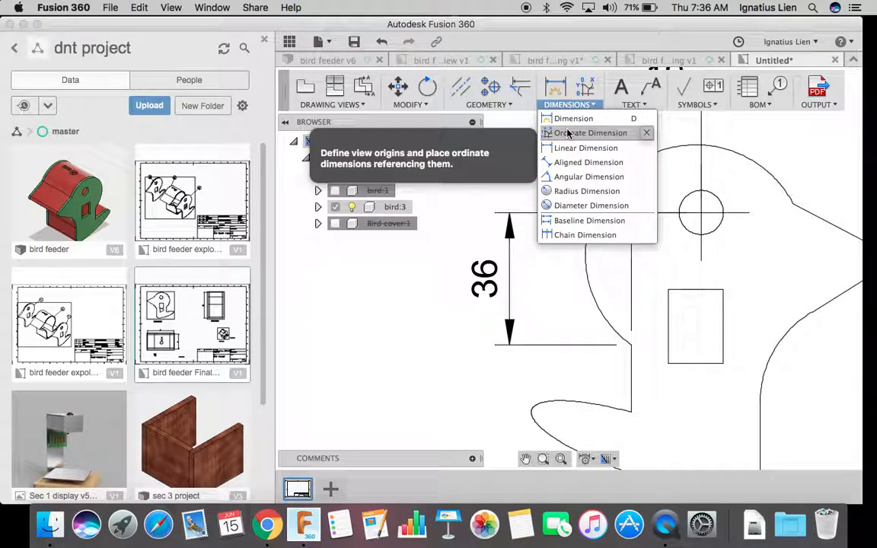
click(580, 206)
click(710, 197)
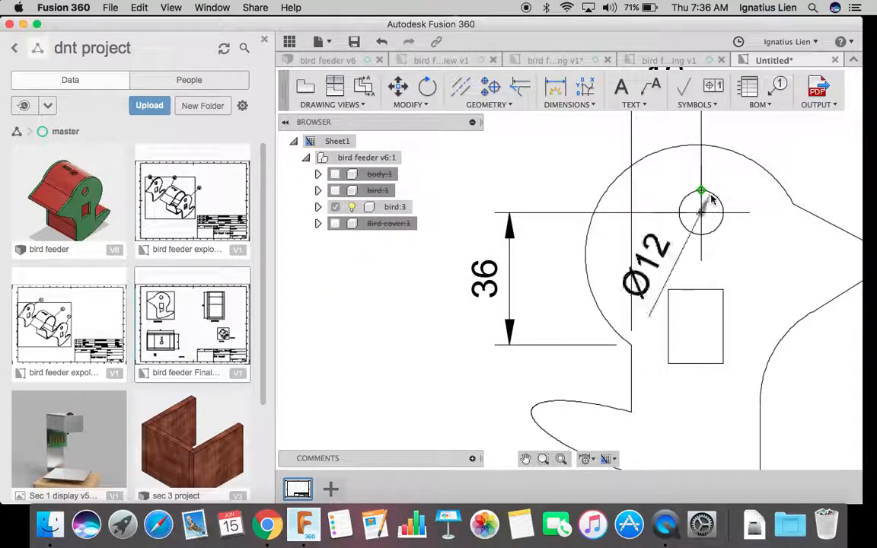
scroll(750, 174, up, 3)
scroll(750, 175, up, 4)
scroll(750, 175, down, 10)
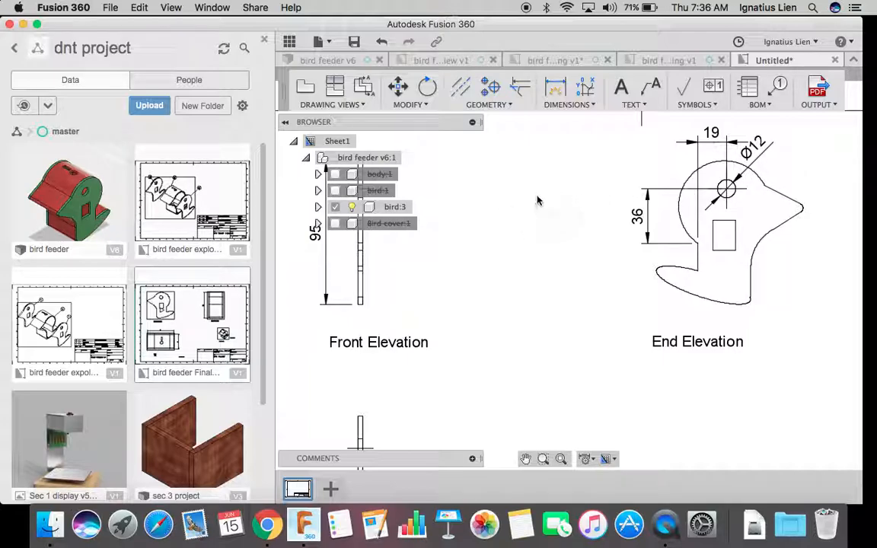
scroll(509, 219, up, 1)
scroll(508, 219, down, 4)
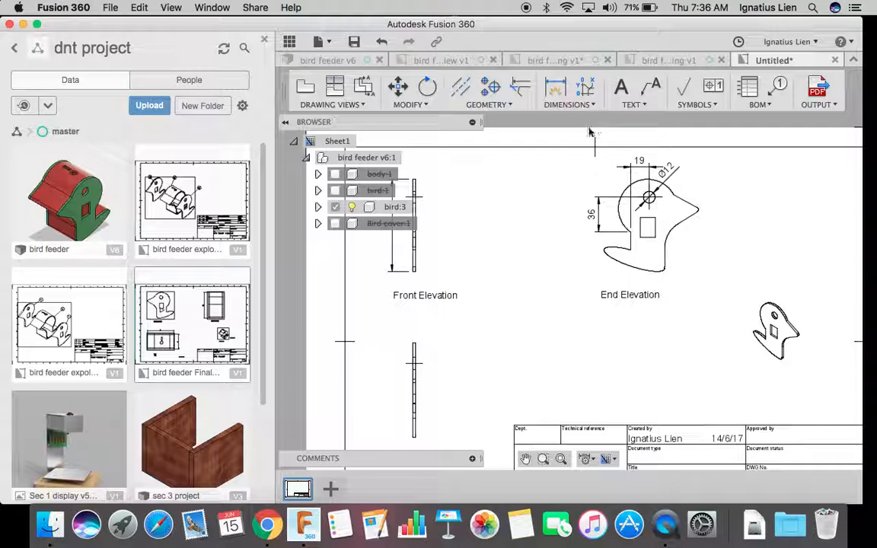
click(555, 88)
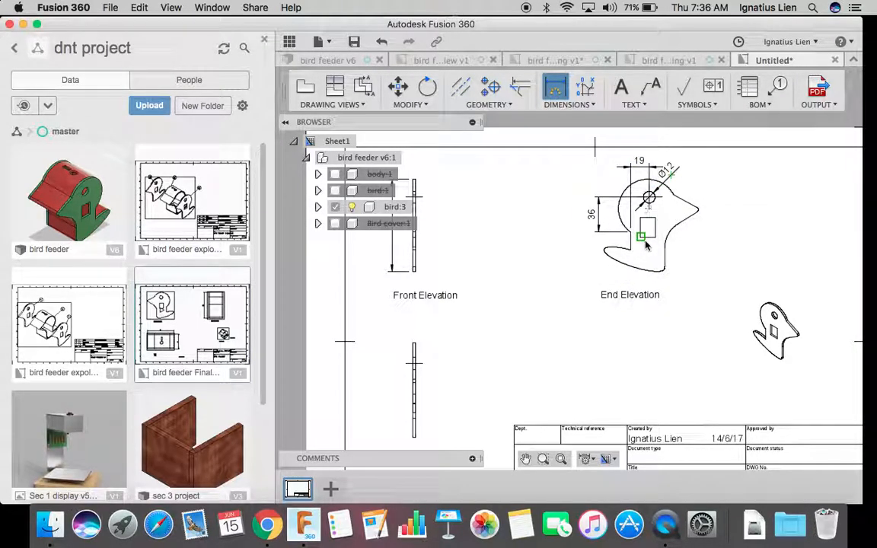
click(655, 238)
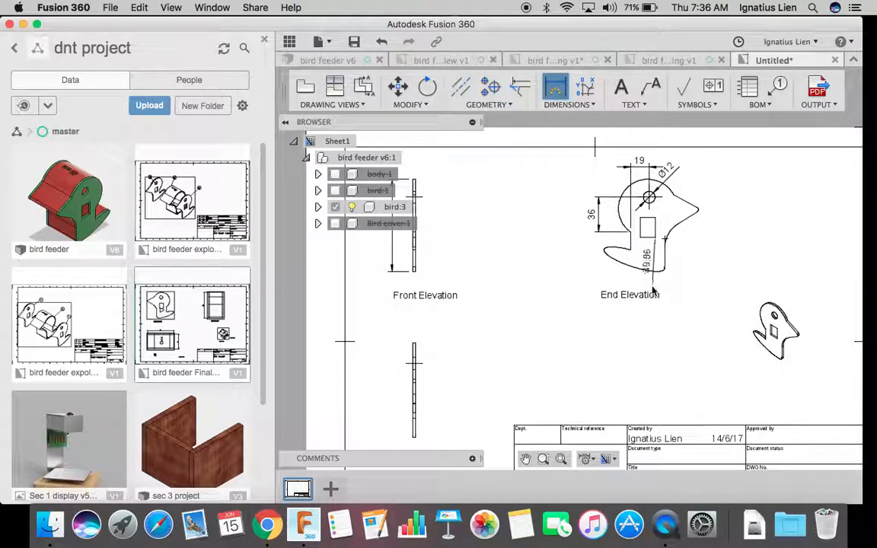
key(Escape)
click(654, 261)
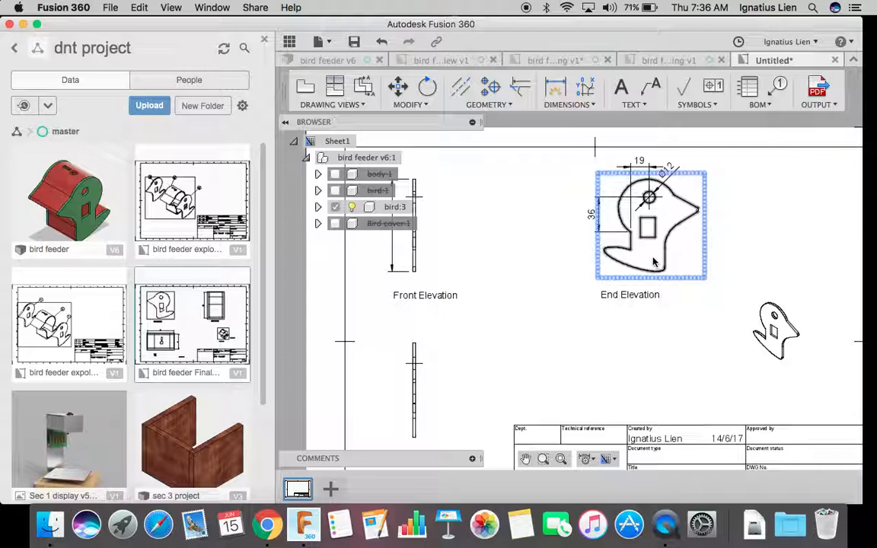
Step: Dimension the rectangular cutout's width beneath the end elevation and its height on the beak side
key(d)
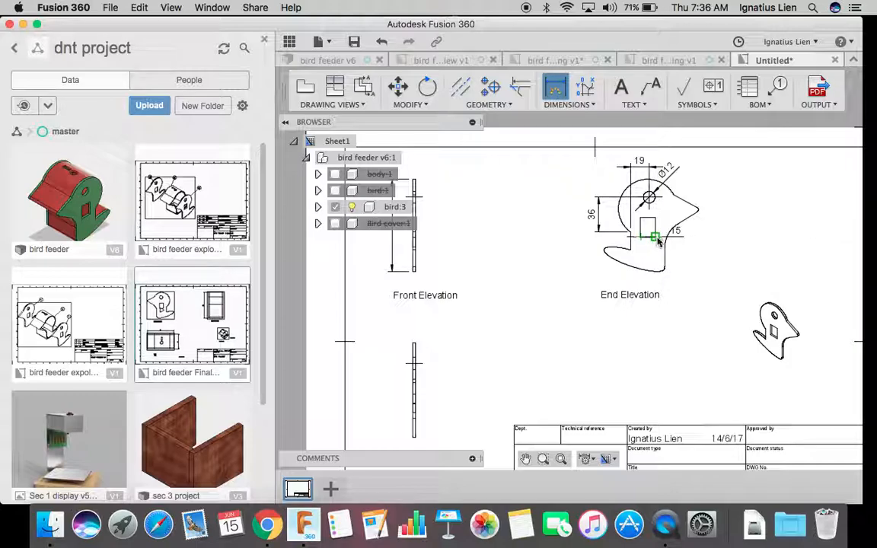
click(655, 284)
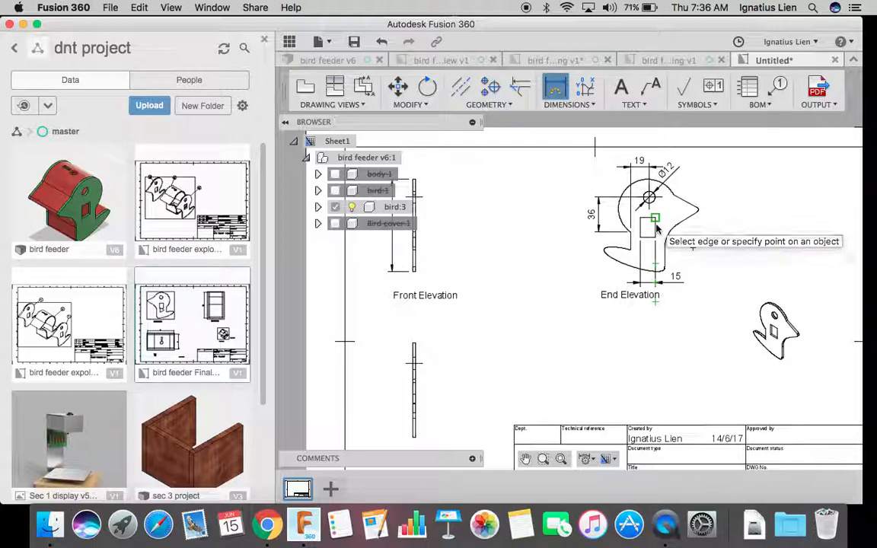
click(591, 104)
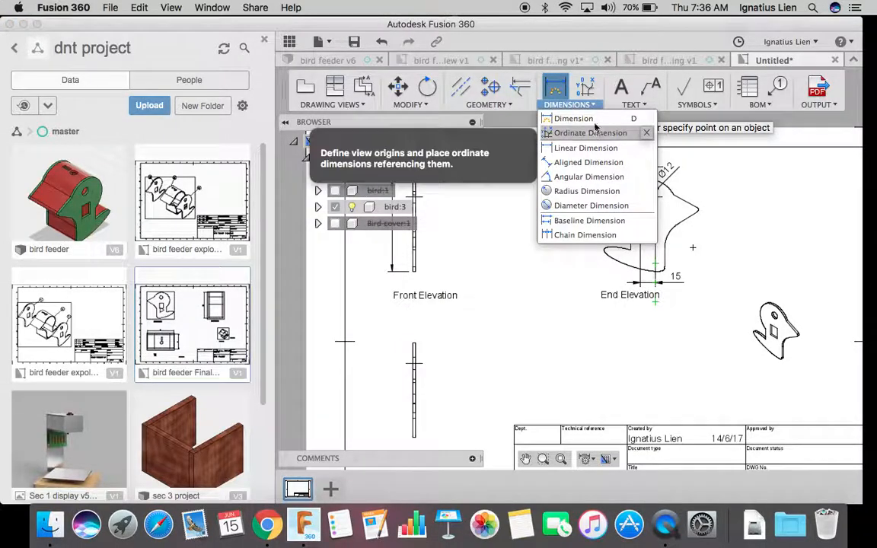
click(586, 119)
click(656, 229)
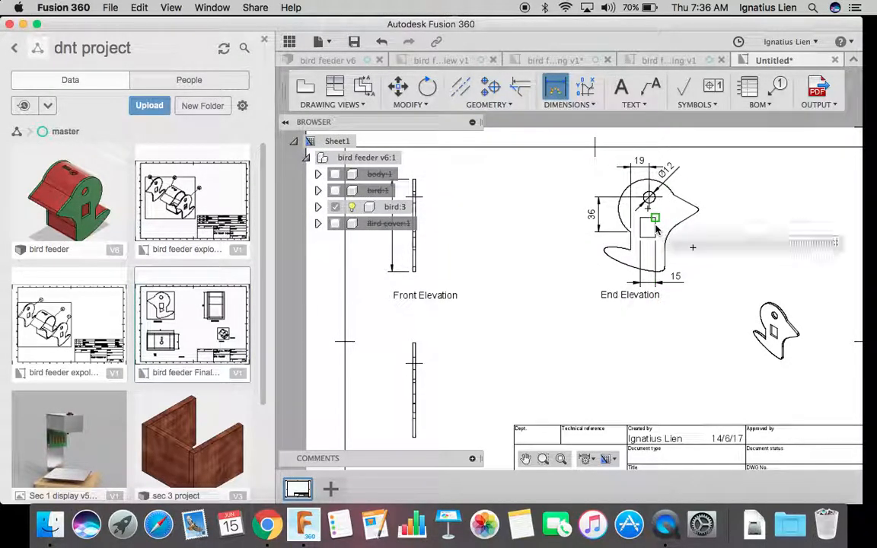
click(649, 228)
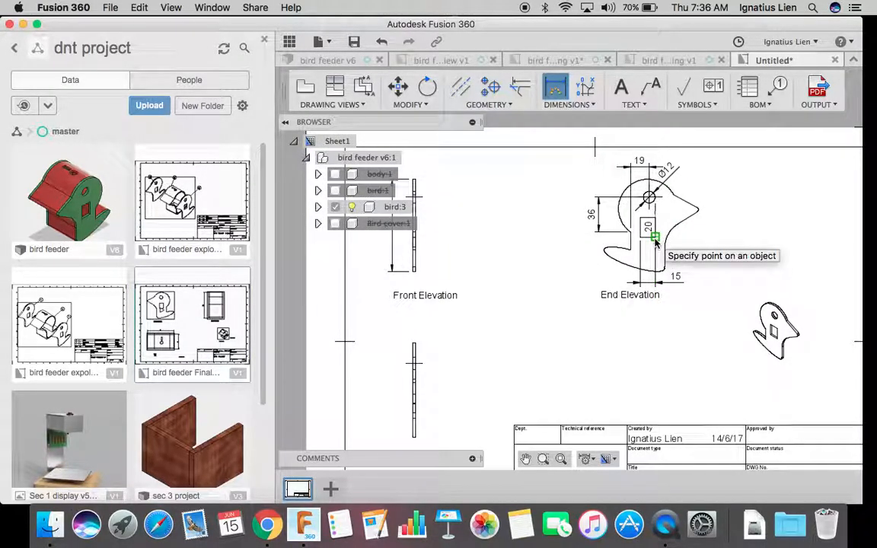
click(706, 240)
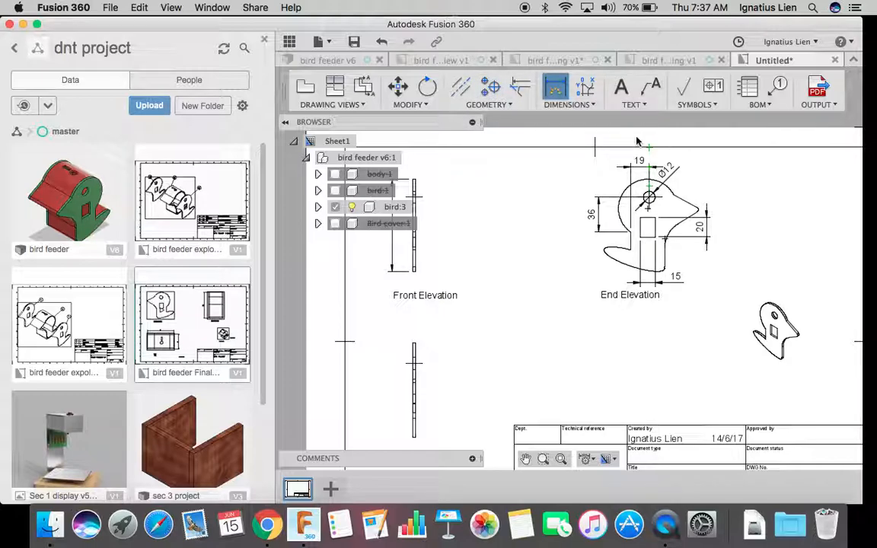
Step: Dimension the vertical distance from the rectangular cutout's lower back corner to the neck's upper back corner, placing it on the end elevation's left side
click(639, 237)
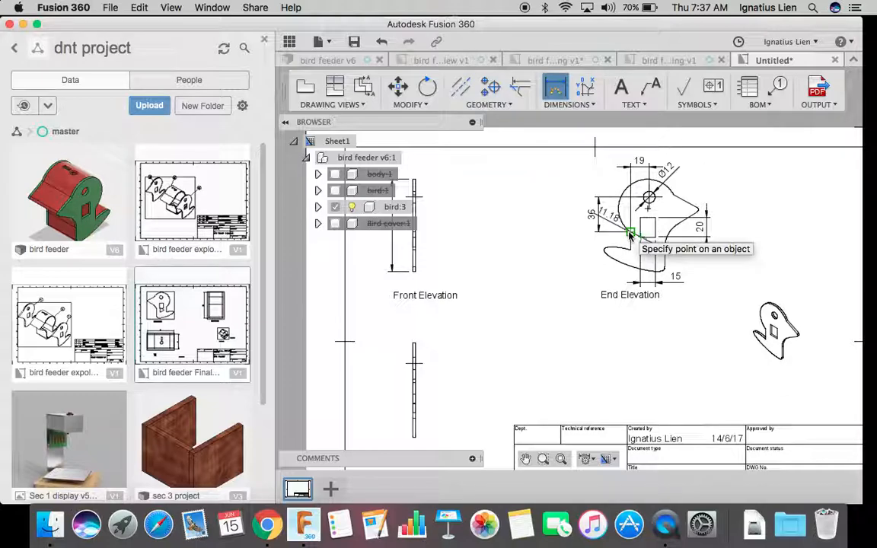
click(625, 241)
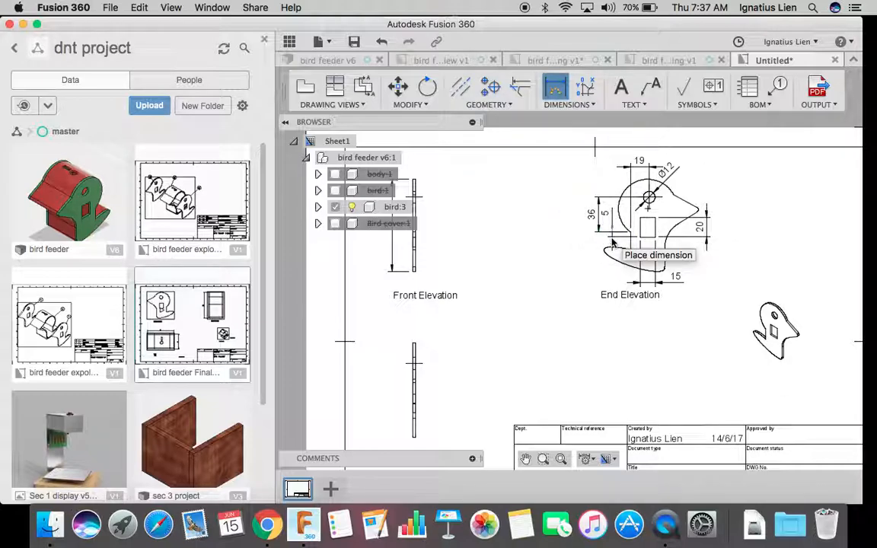
click(615, 241)
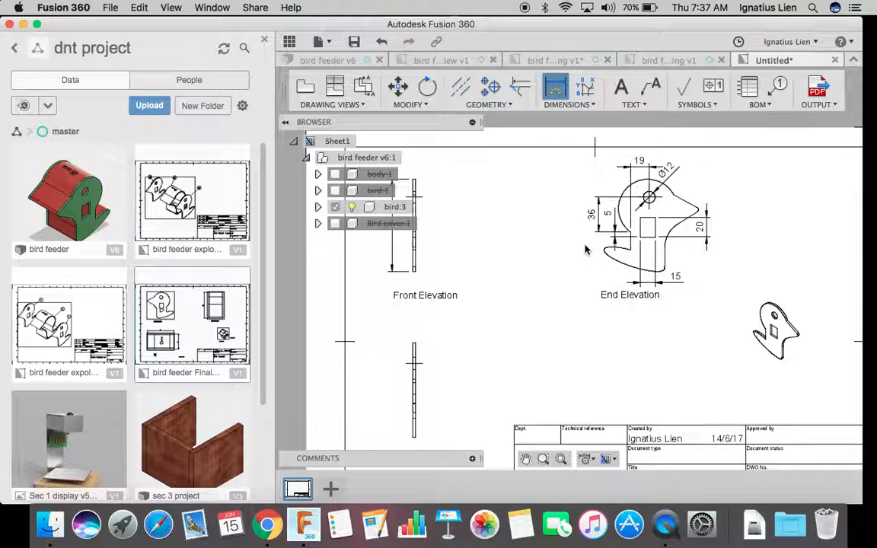
Step: Dimension the horizontal distance from the neck's upper back corner to the rectangular cutout's lower back corner, placing it beneath the end elevation
click(642, 237)
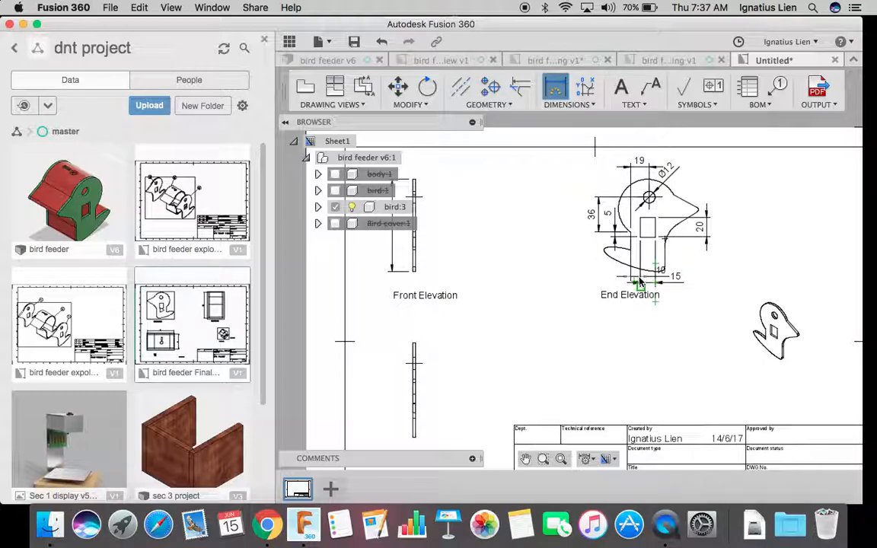
click(646, 284)
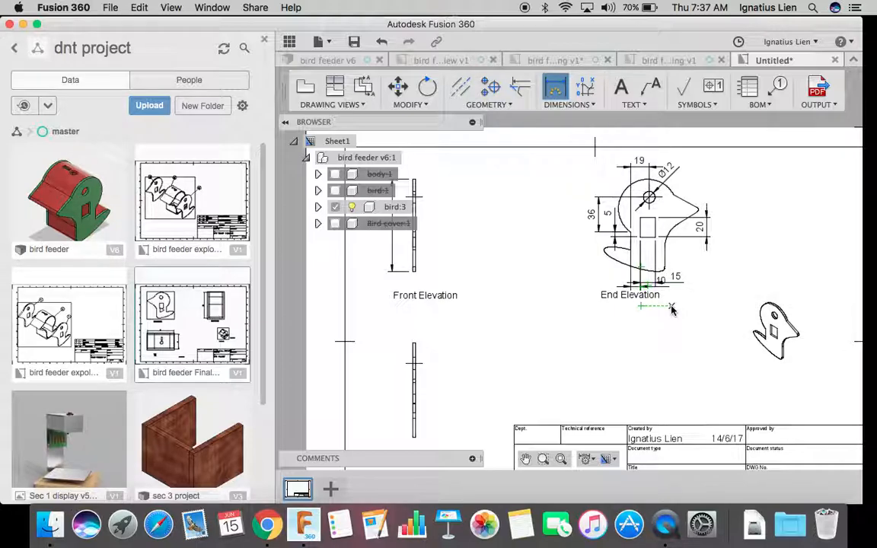
key(Escape)
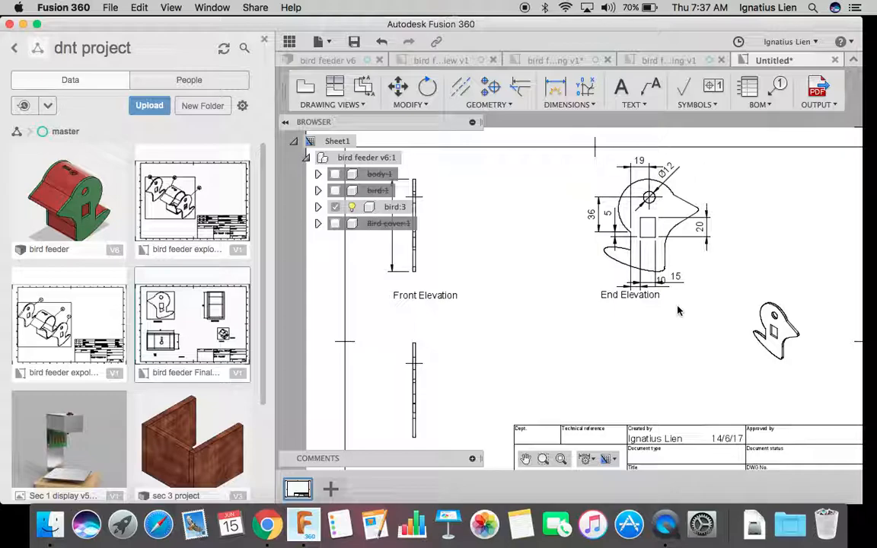
Step: Move the "End Elevation" label further down, clear of the dimensions beneath the view
click(636, 294)
click(602, 292)
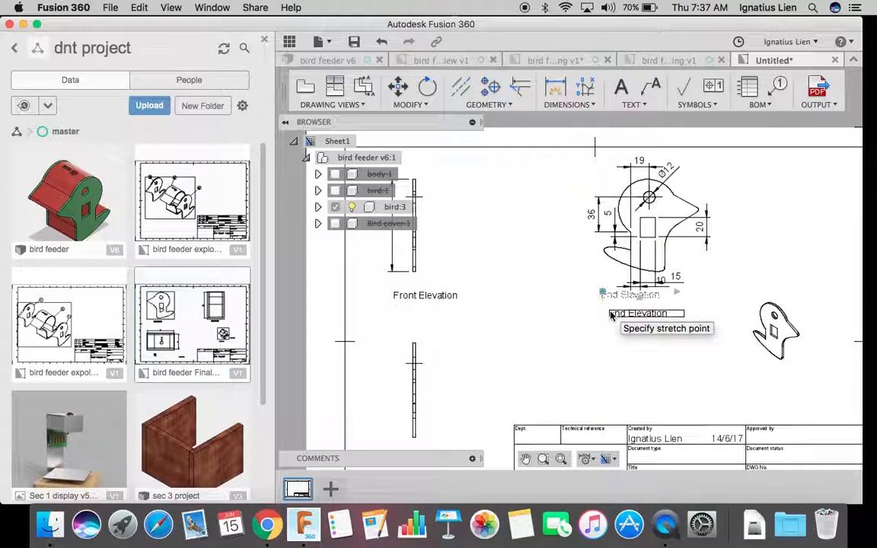
click(610, 315)
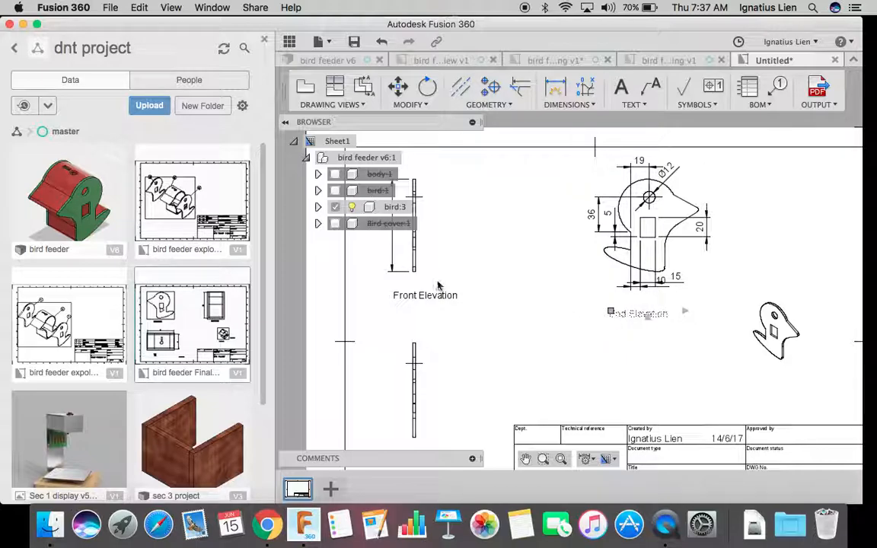
key(Escape)
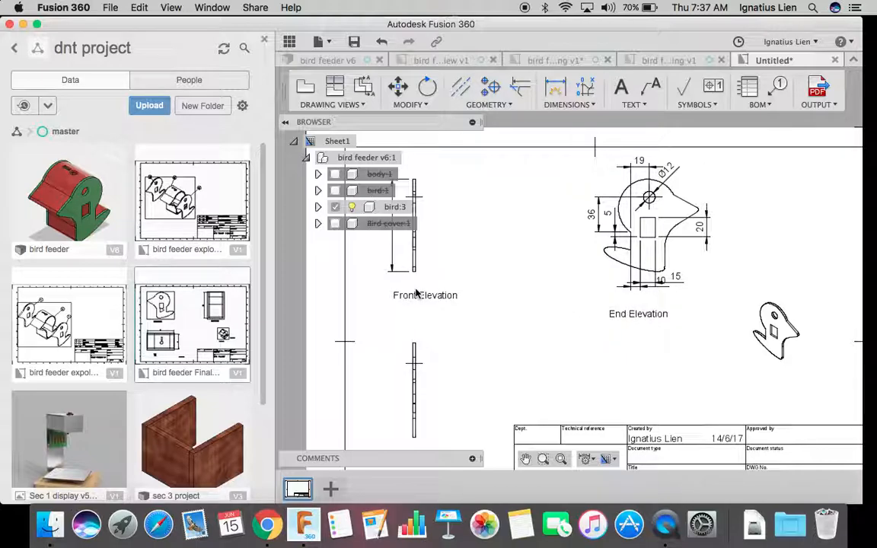
Step: Move the "Front Elevation" label down and slightly left, roughly level with the "End Elevation" label
click(396, 296)
click(394, 295)
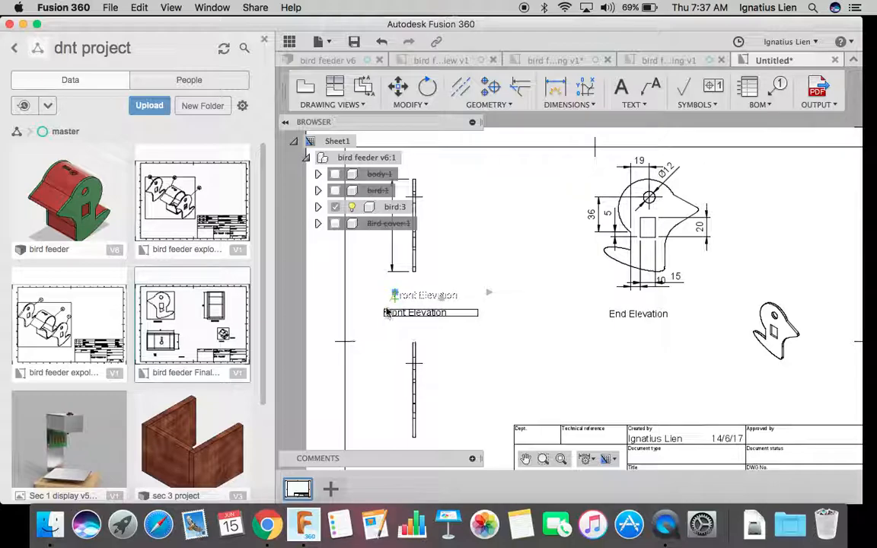
click(386, 311)
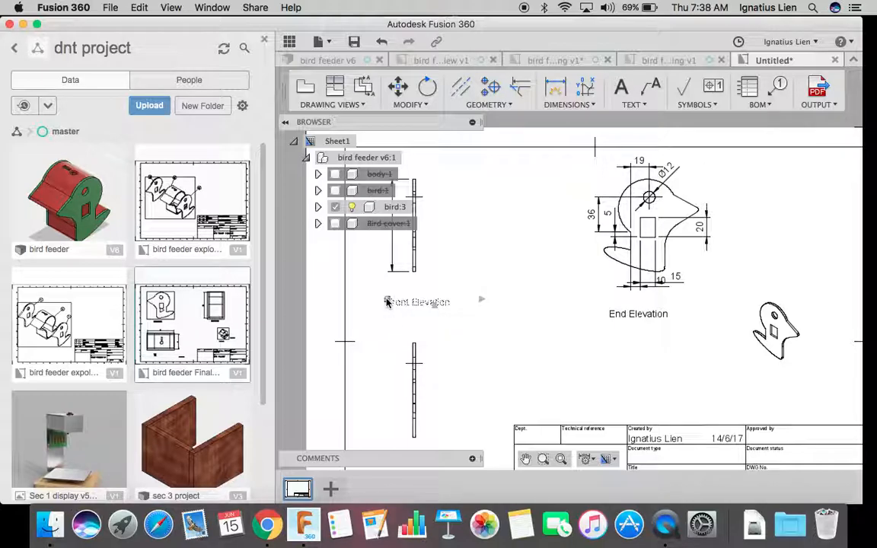
click(387, 301)
click(388, 311)
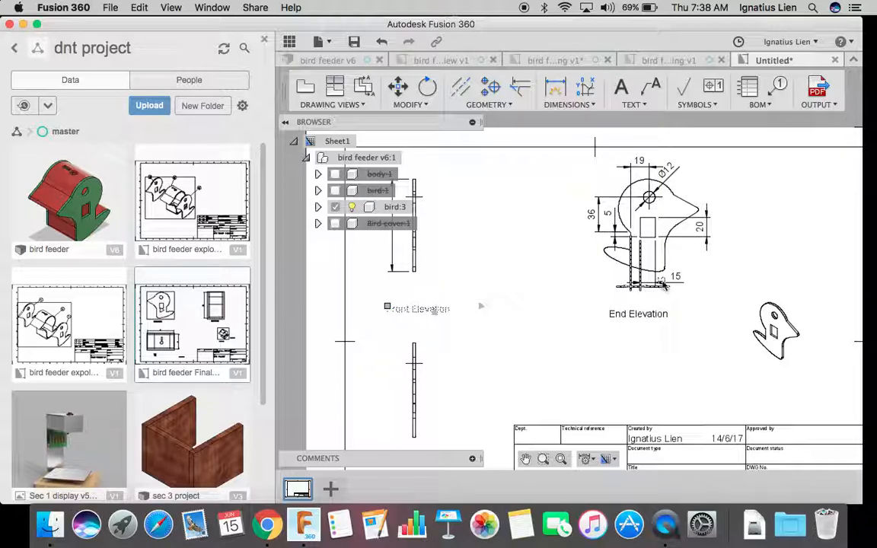
Step: Rearrange the two horizontal dimensions beneath the end elevation so the cutout's 15 mm width sits on a separate line below the 10 mm offset
click(634, 287)
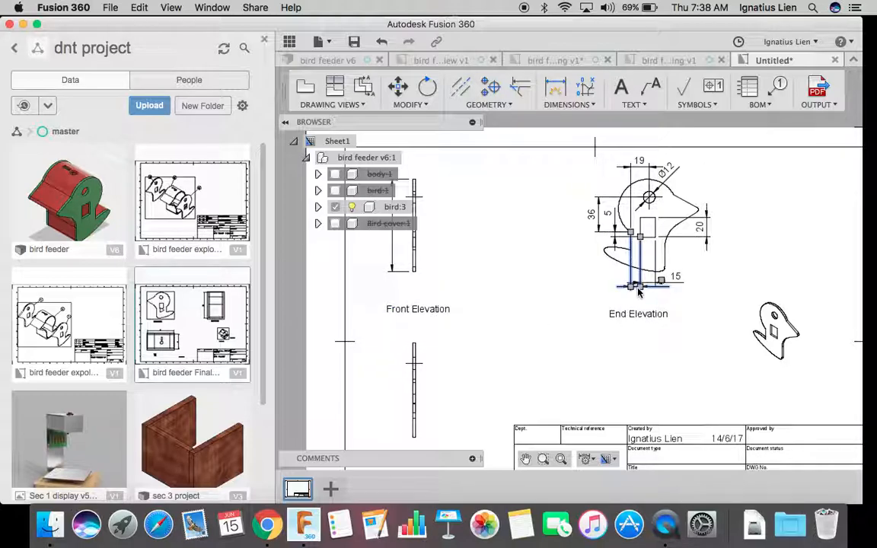
click(640, 297)
click(639, 282)
click(683, 283)
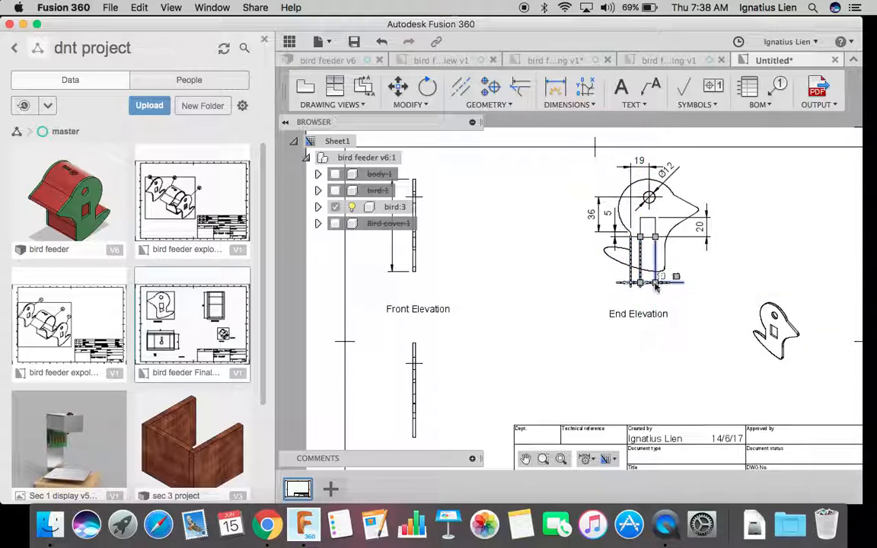
click(641, 283)
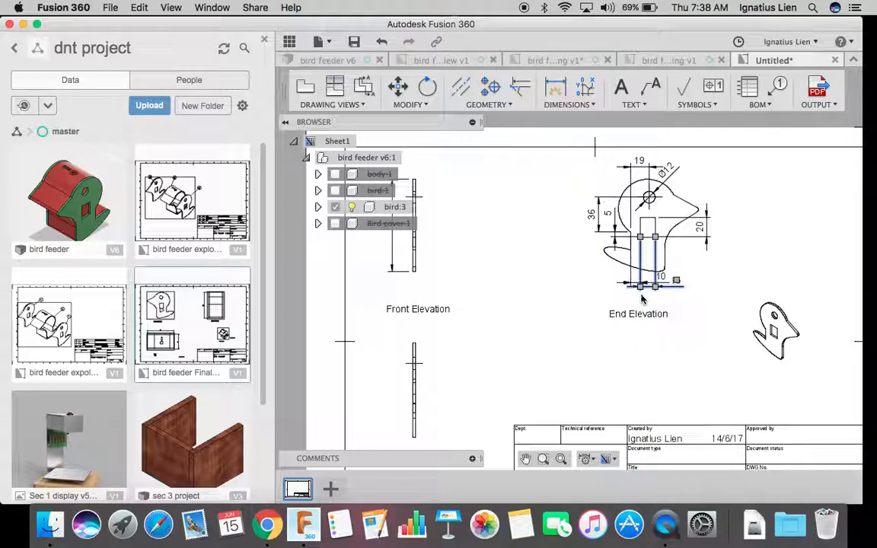
click(641, 290)
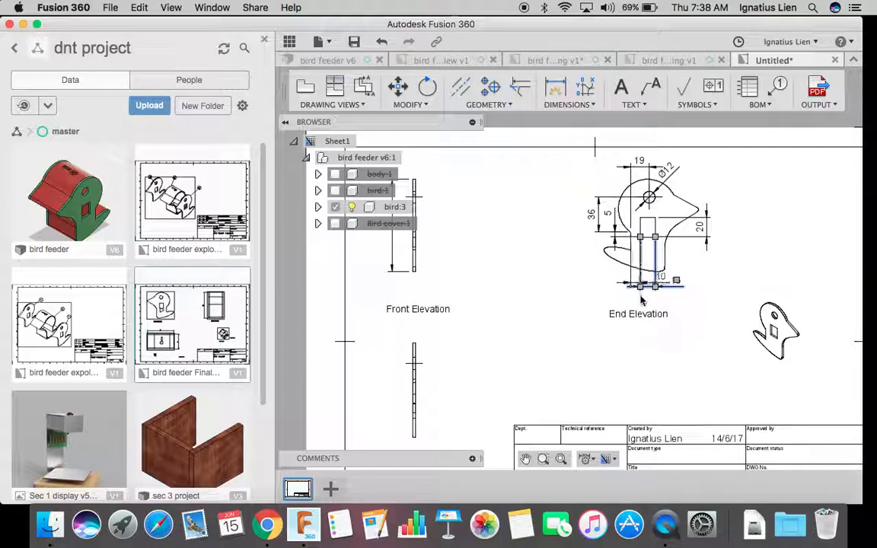
click(641, 284)
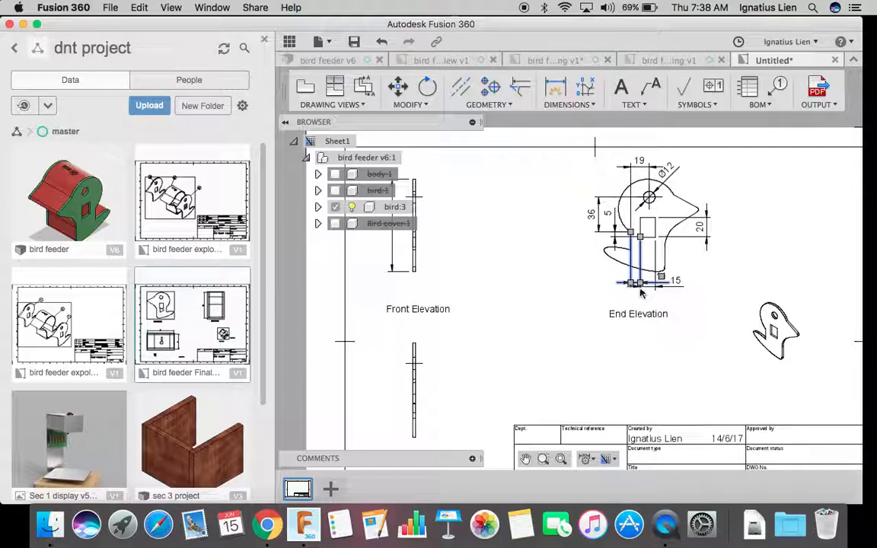
click(642, 289)
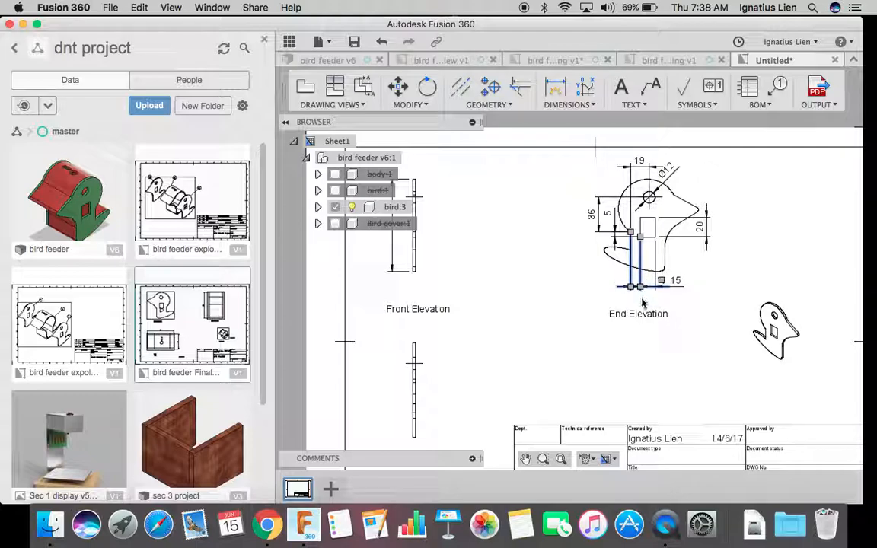
click(667, 286)
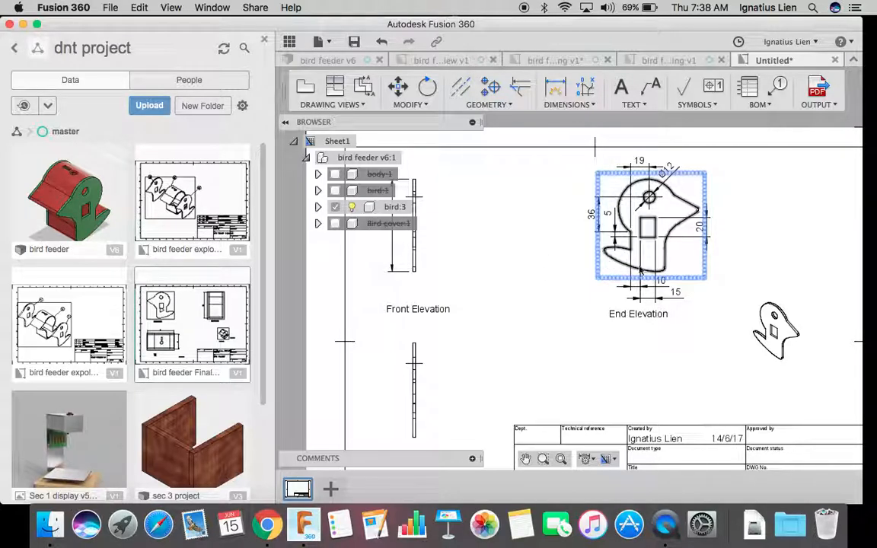
scroll(457, 289, up, 2)
scroll(458, 290, down, 2)
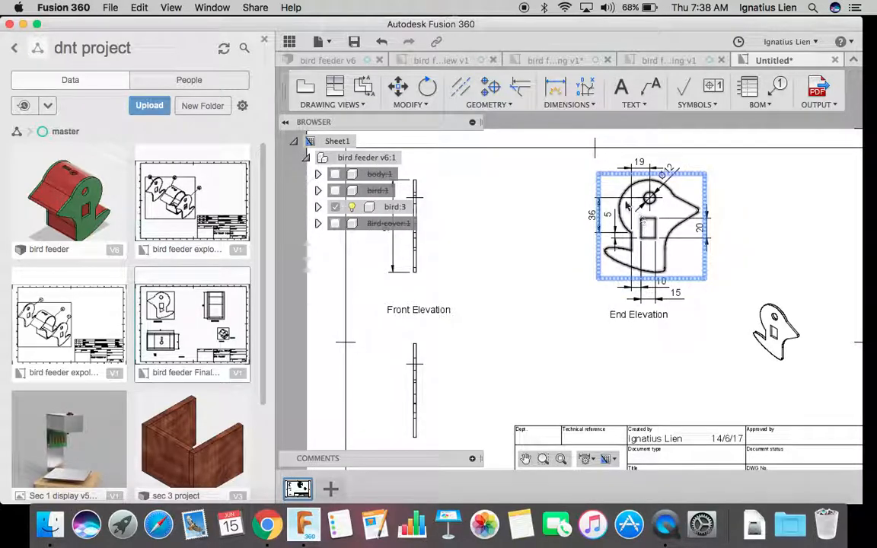
key(d)
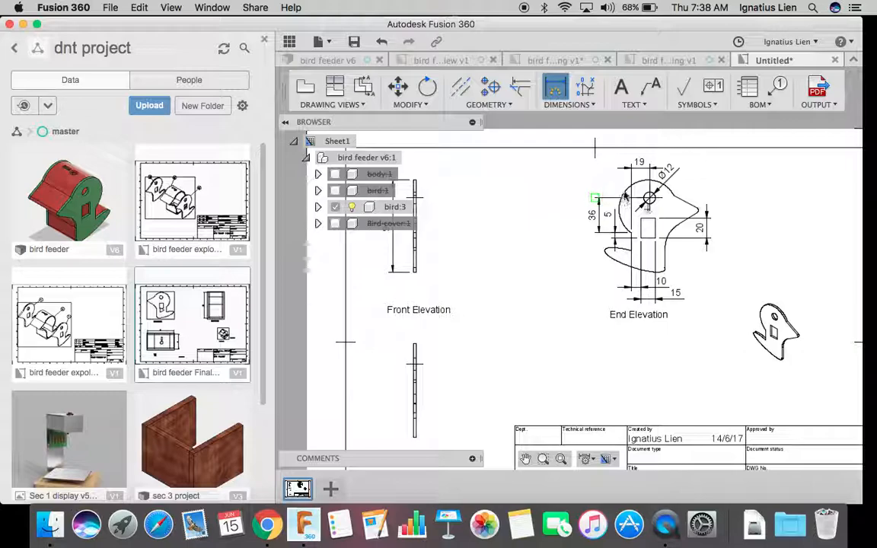
click(629, 197)
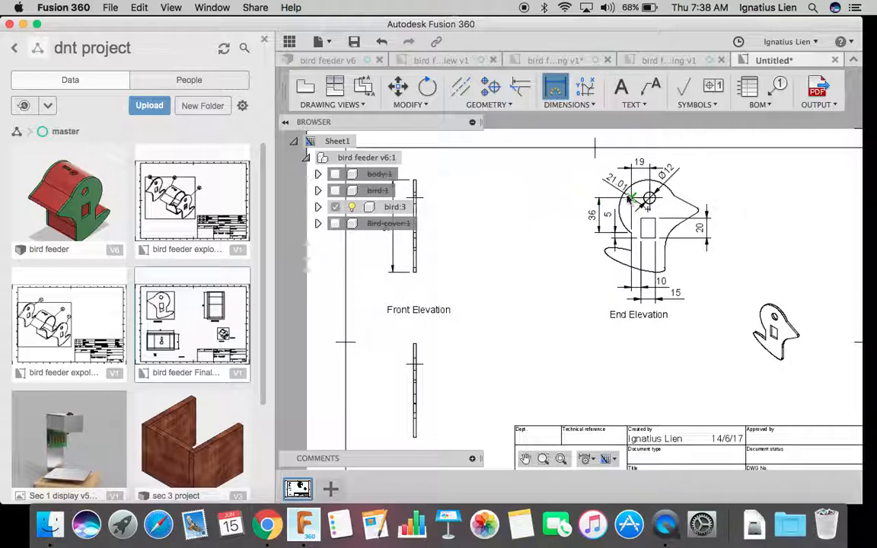
key(Escape)
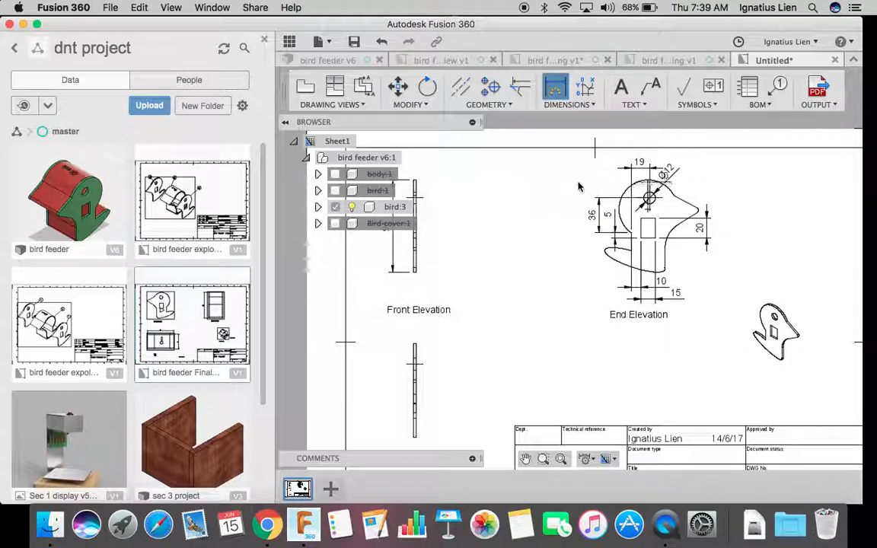
key(Escape)
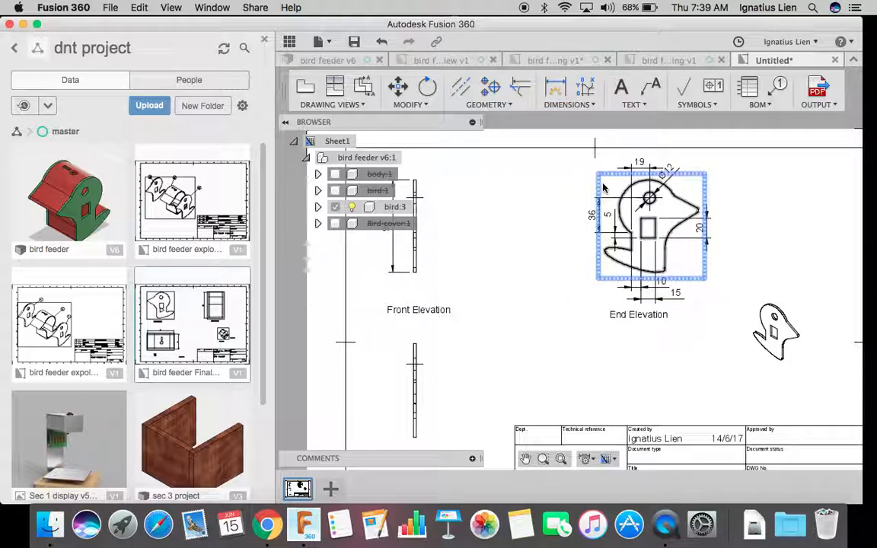
Step: Add a radius dimension to the head's large back arc in the end elevation, placed outside the view beyond the back of the head
click(588, 106)
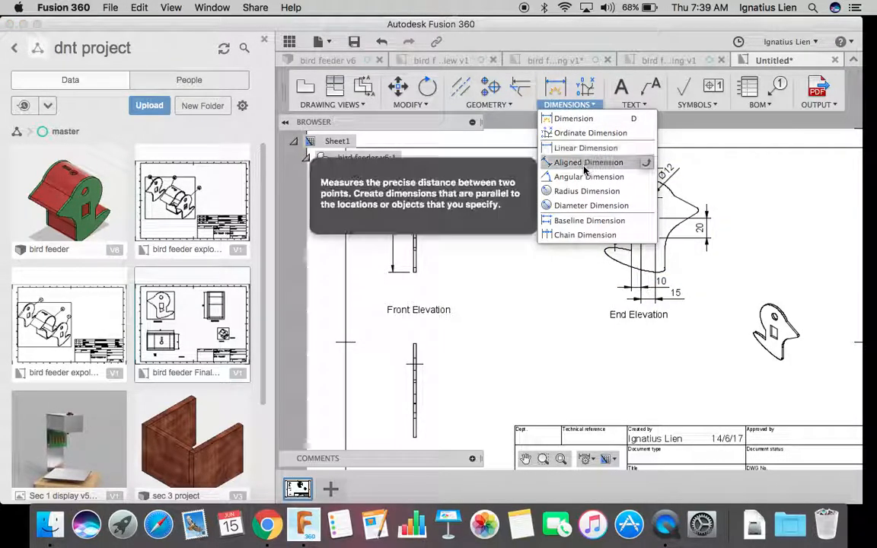
click(582, 205)
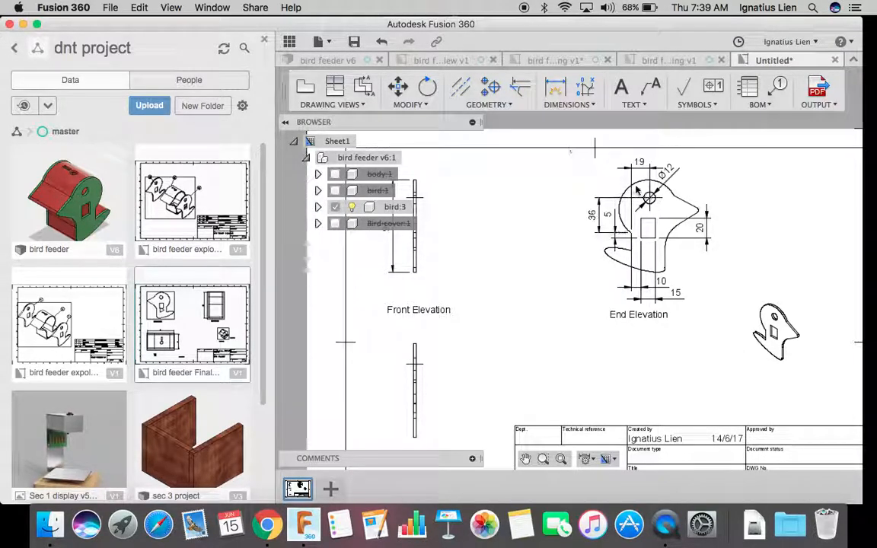
click(549, 105)
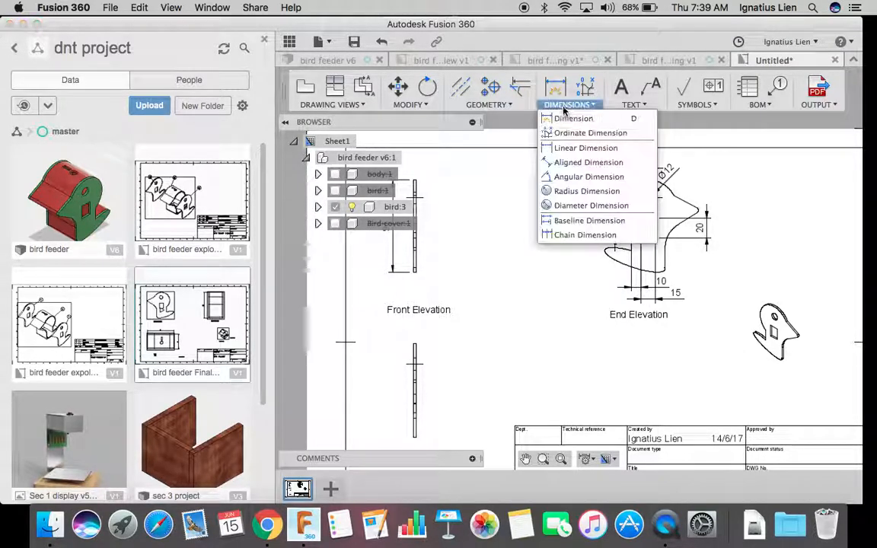
click(575, 197)
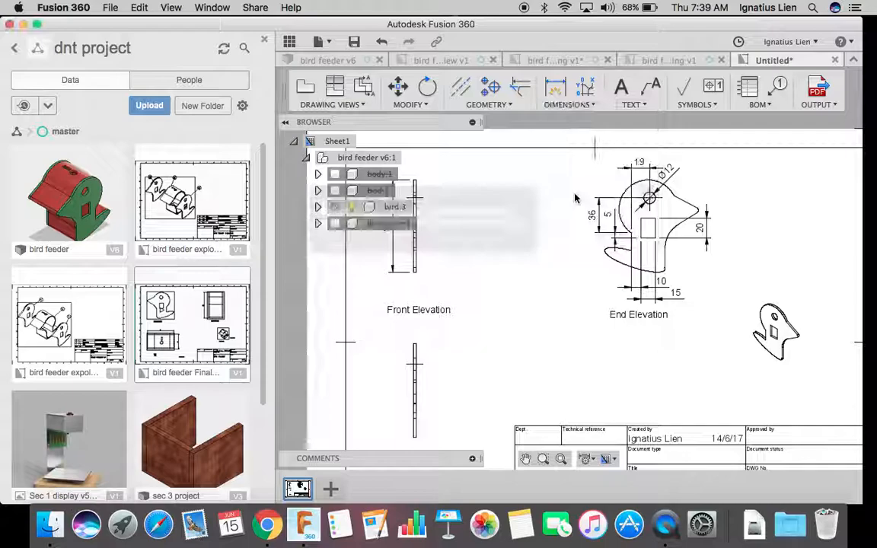
click(630, 195)
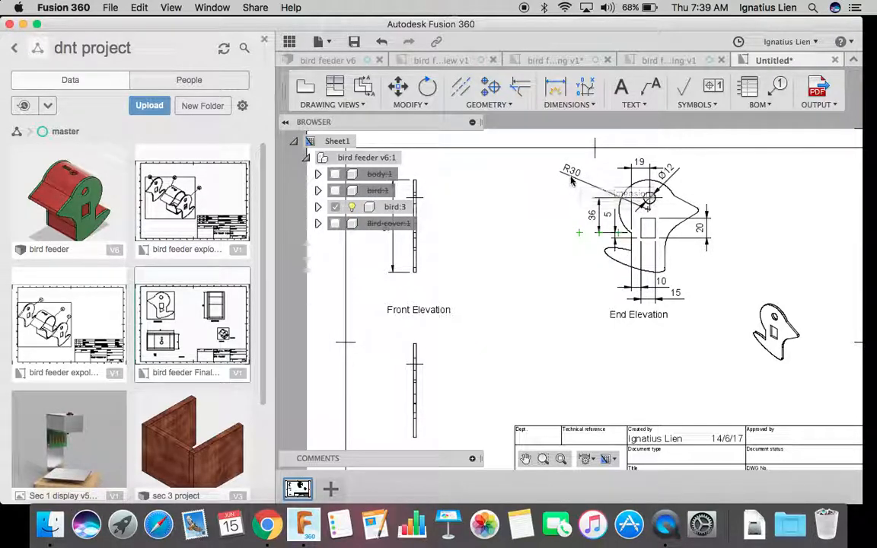
click(571, 180)
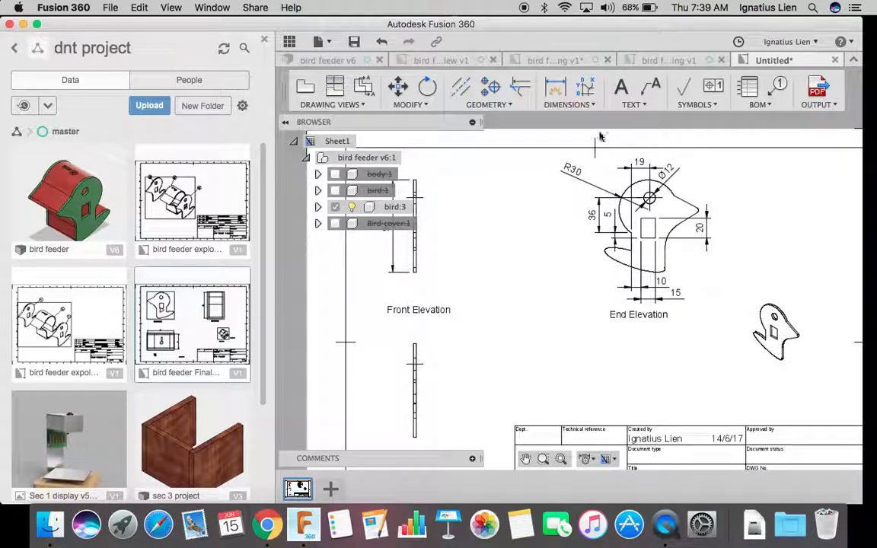
Step: Add an angular dimension between the beak's upper and lower edges in the end elevation, placed in front of the beak tip
click(571, 105)
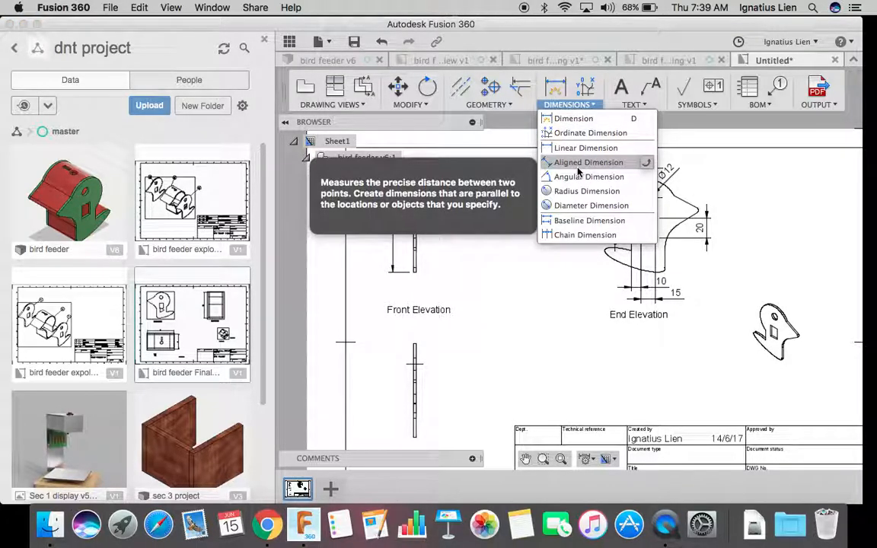
click(577, 177)
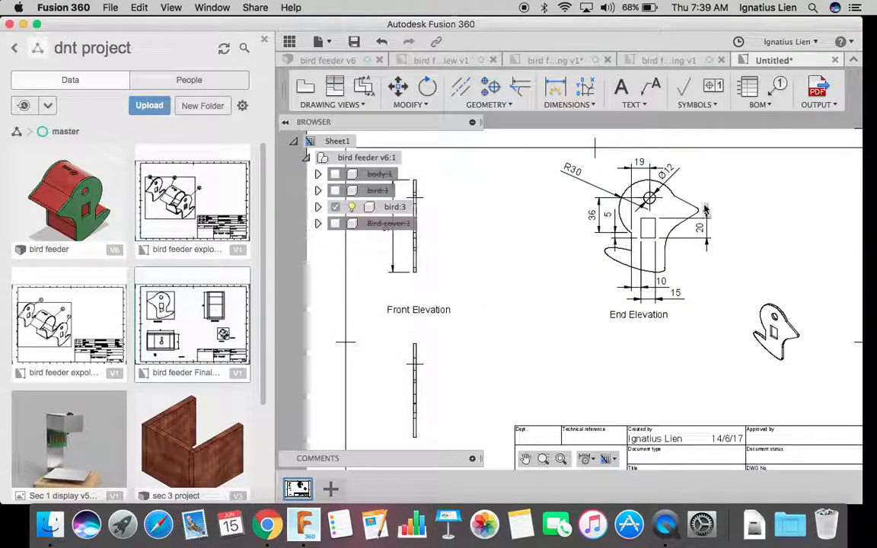
click(685, 225)
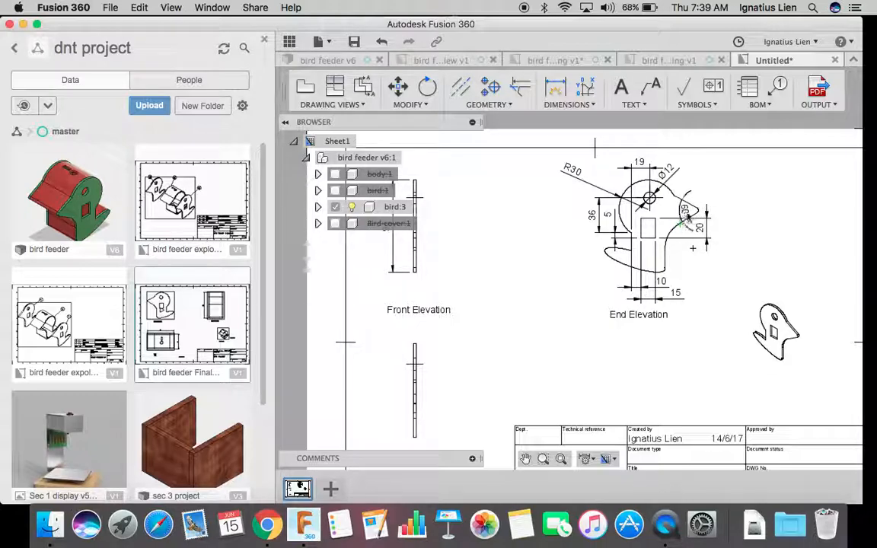
click(743, 221)
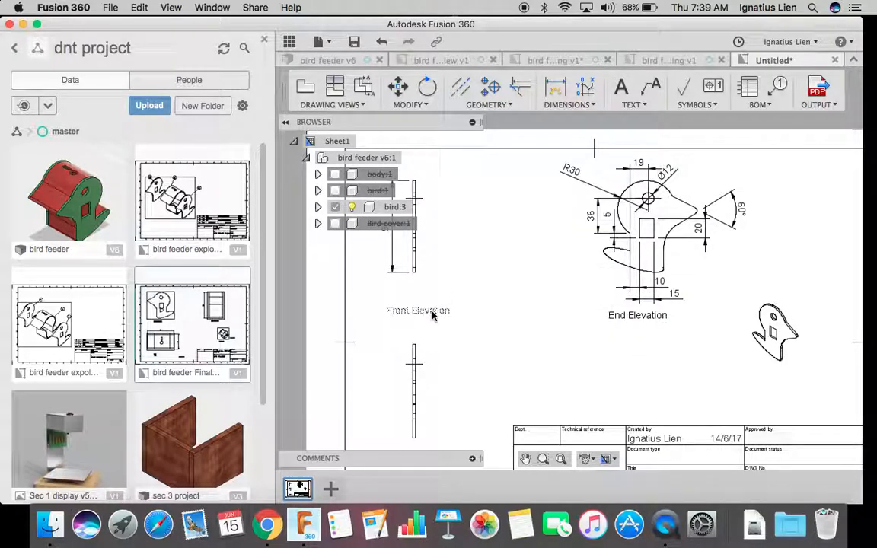
Step: Dimension the panel's thickness on the view beneath the front elevation, placing it just above that view
click(555, 86)
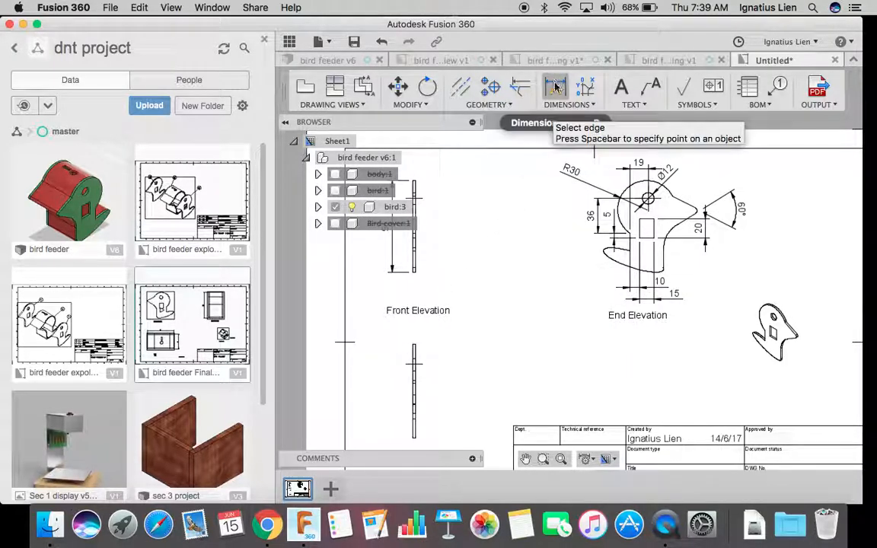
click(411, 346)
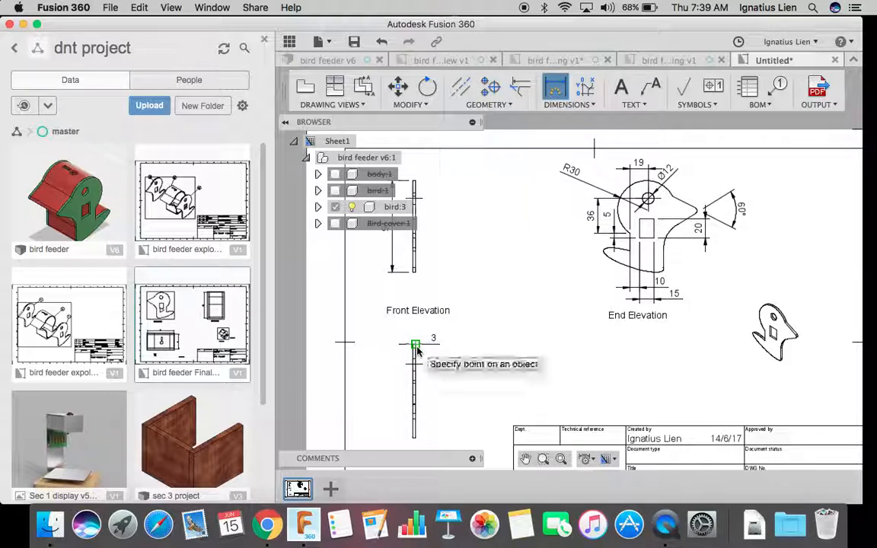
click(420, 339)
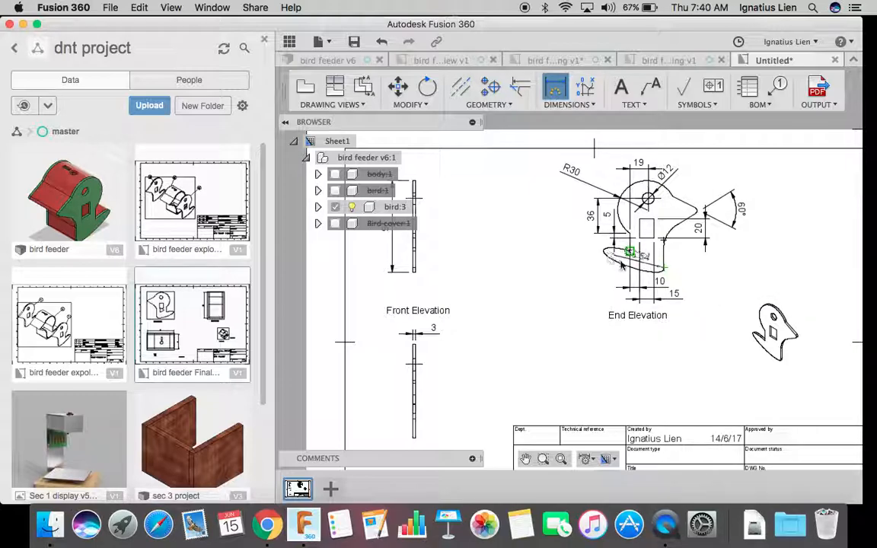
scroll(602, 256, up, 2)
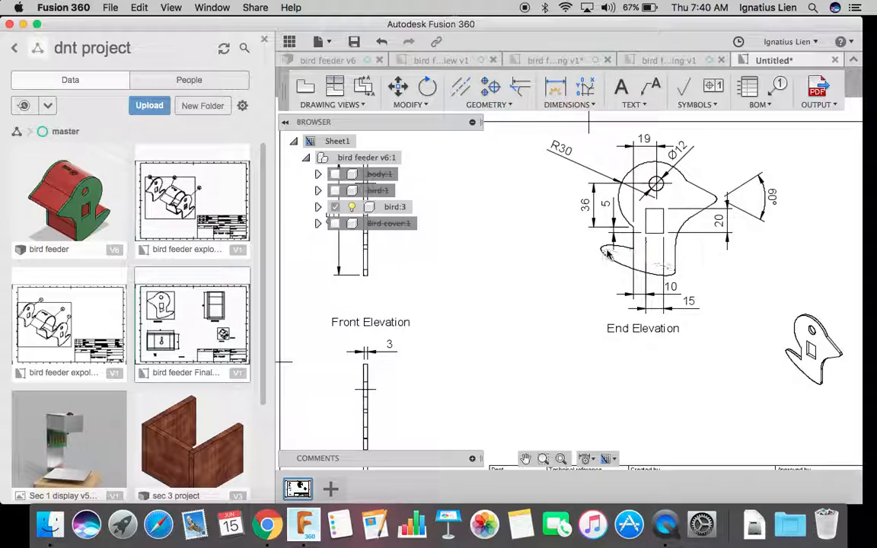
key(Escape)
click(567, 104)
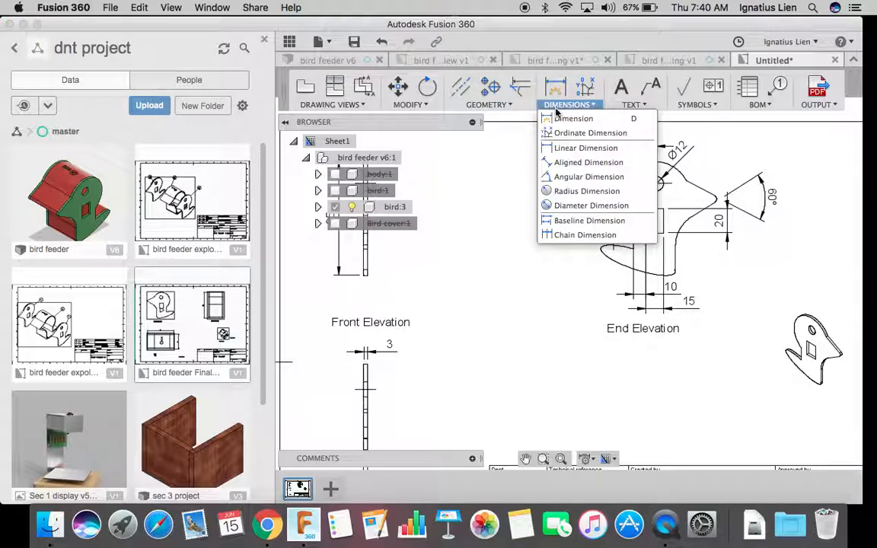
click(567, 118)
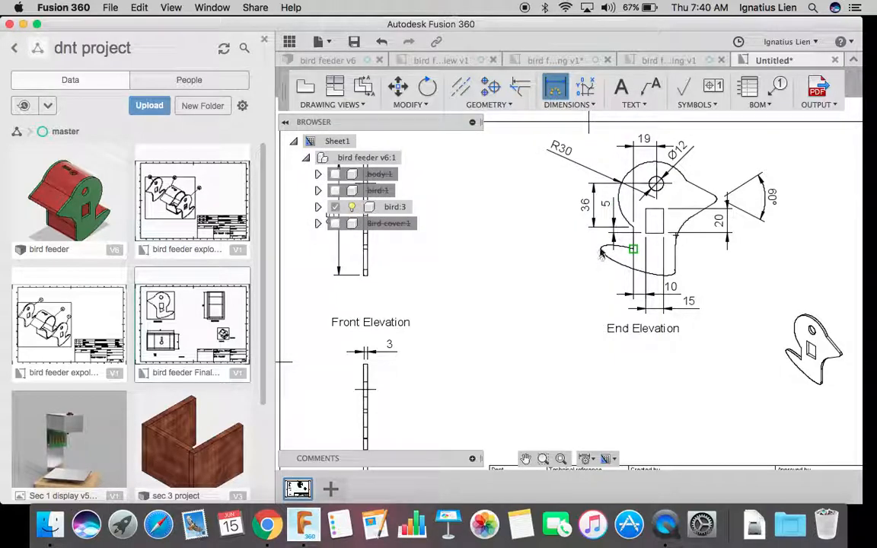
click(676, 276)
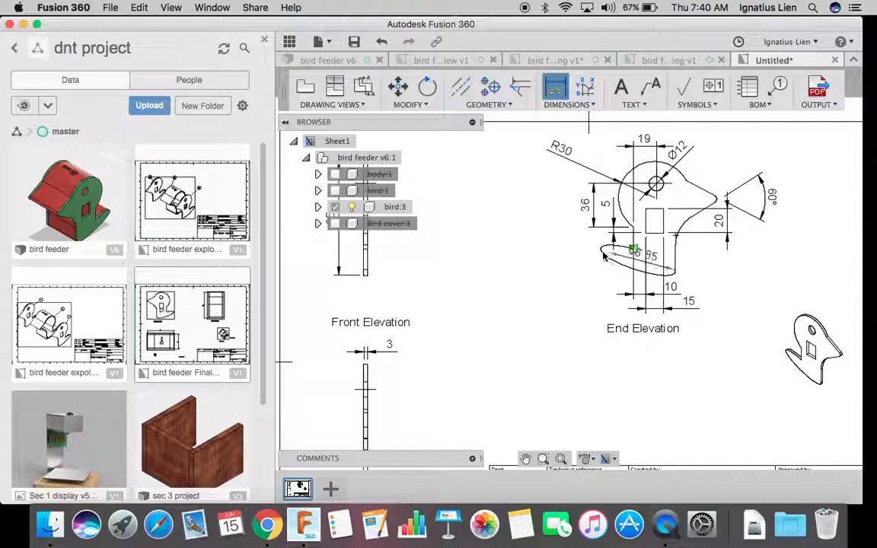
click(717, 201)
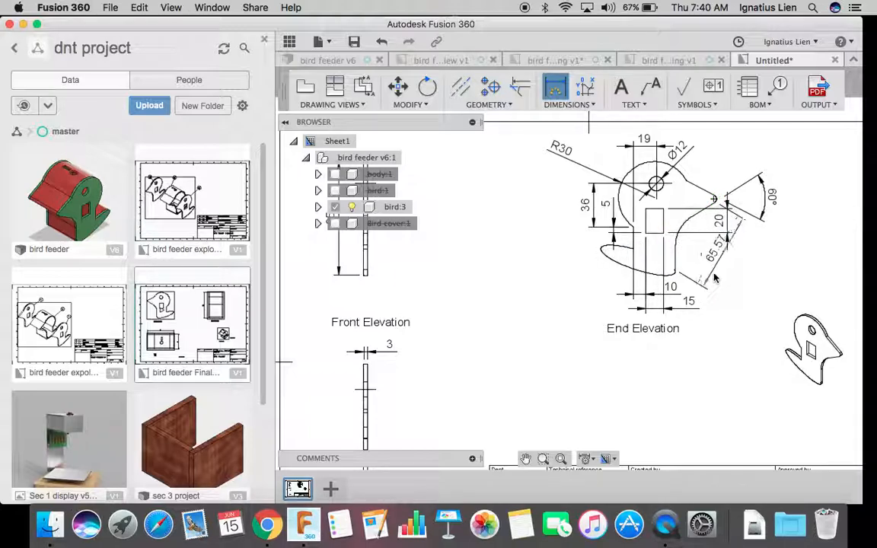
key(Escape)
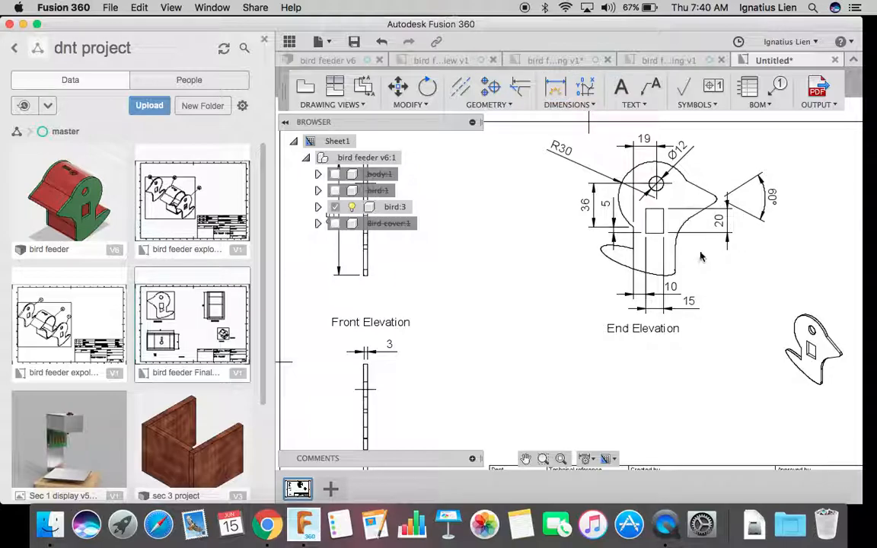
Step: Dimension the horizontal distance from the beak tip to the body's lower front corner, placing it below the beak in the end elevation
click(720, 202)
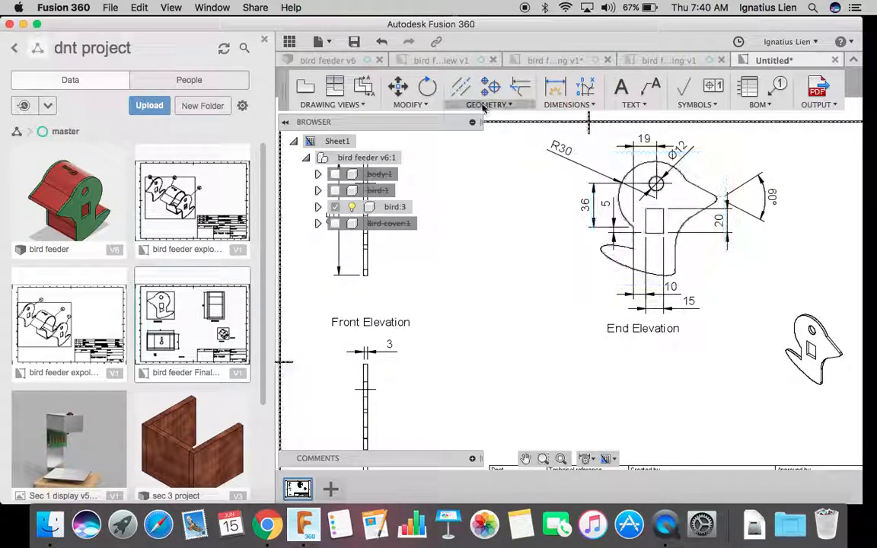
click(561, 97)
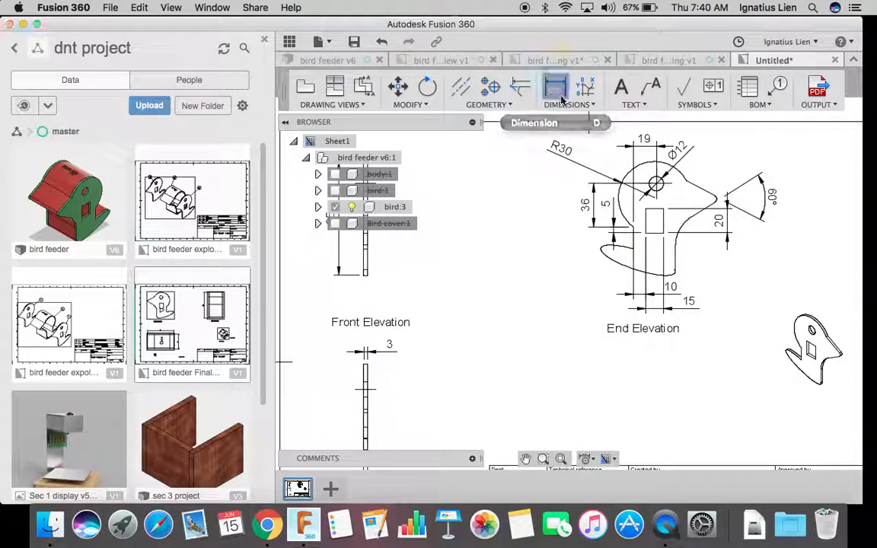
click(716, 201)
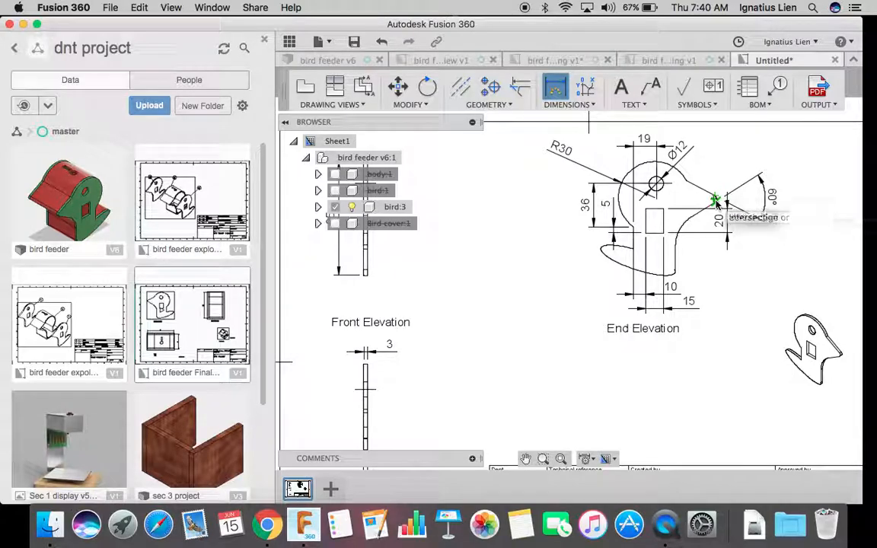
click(676, 274)
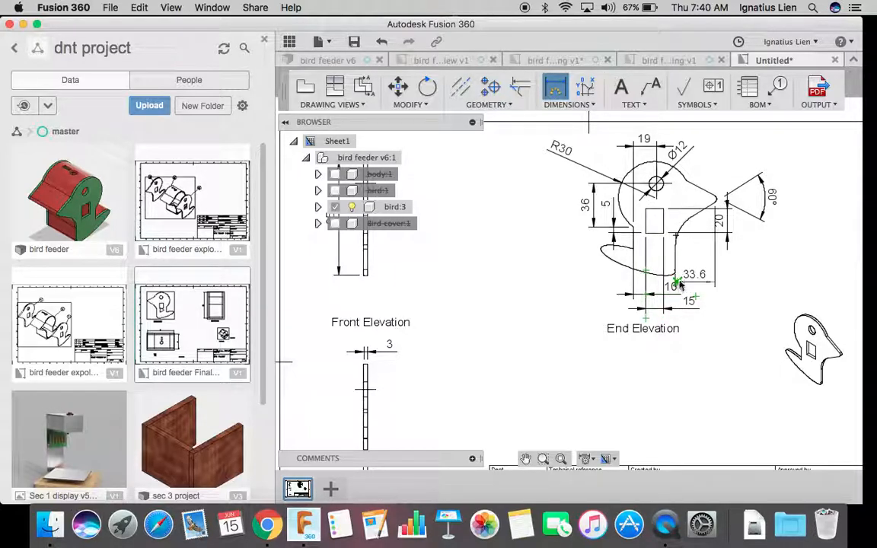
click(732, 278)
key(Escape)
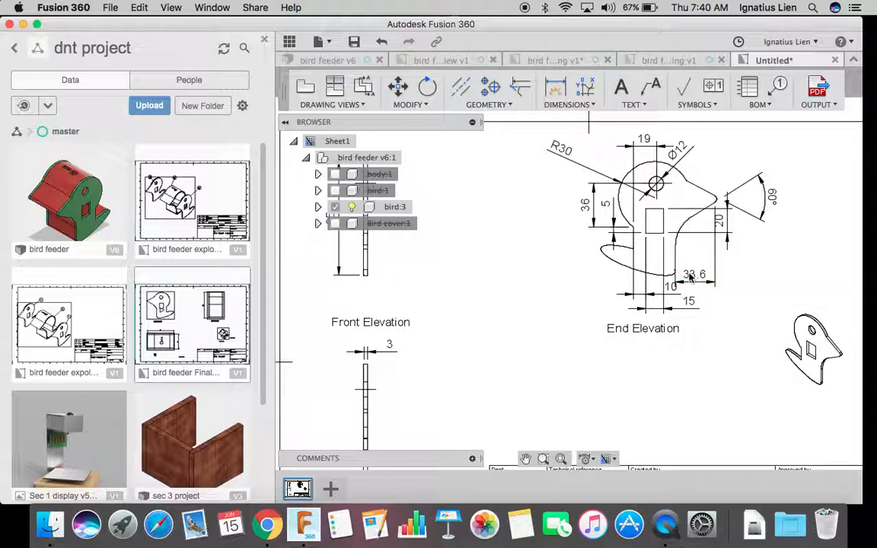
Step: Set the primary precision of the beak tip's horizontal dimension to 0 decimal places
double_click(693, 275)
click(768, 233)
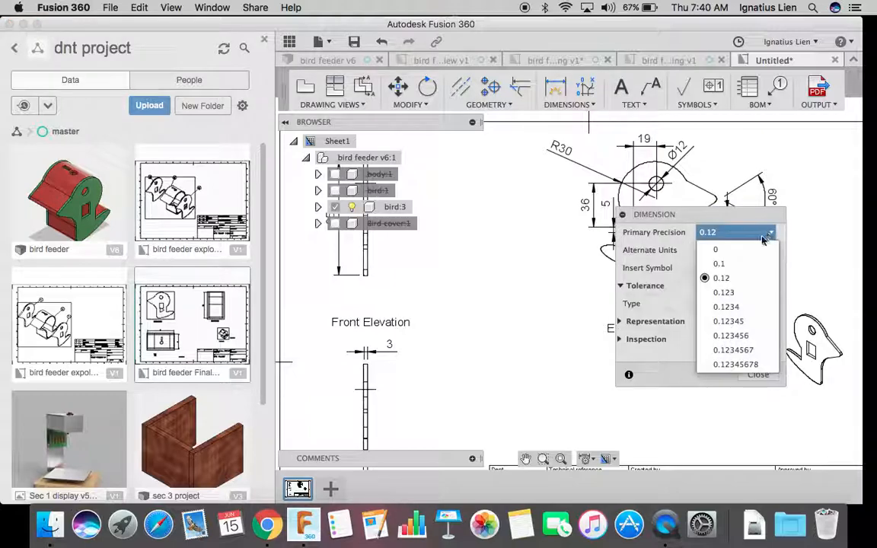
click(710, 249)
click(757, 375)
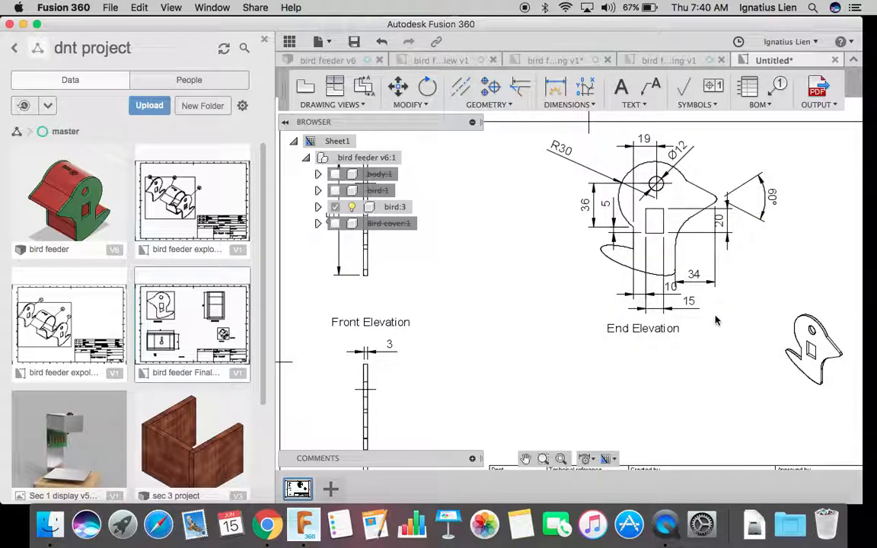
click(593, 265)
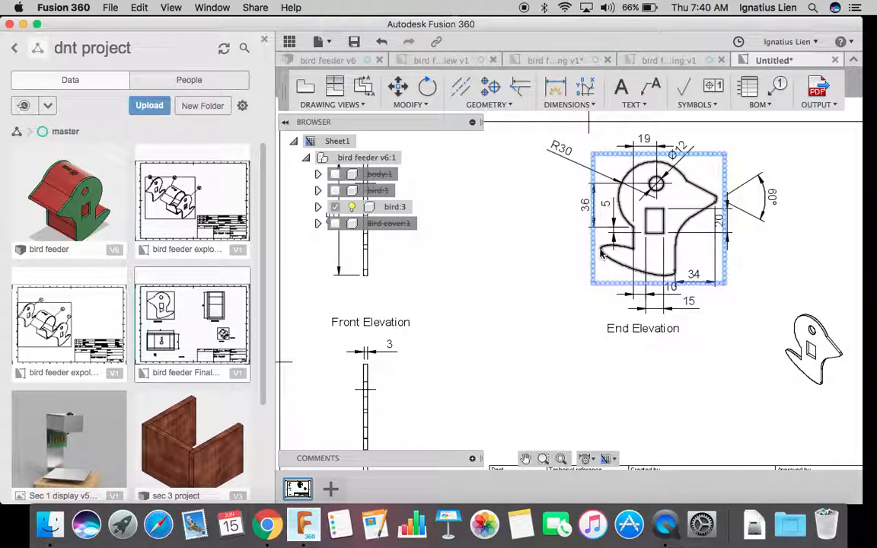
click(580, 278)
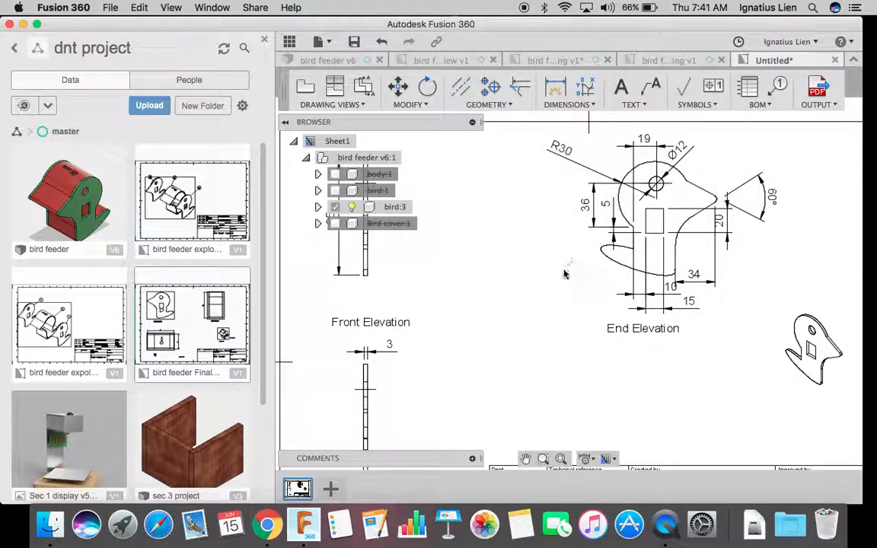
Step: Clear the creation date in the title block and change the title to "Front"
scroll(589, 280, down, 5)
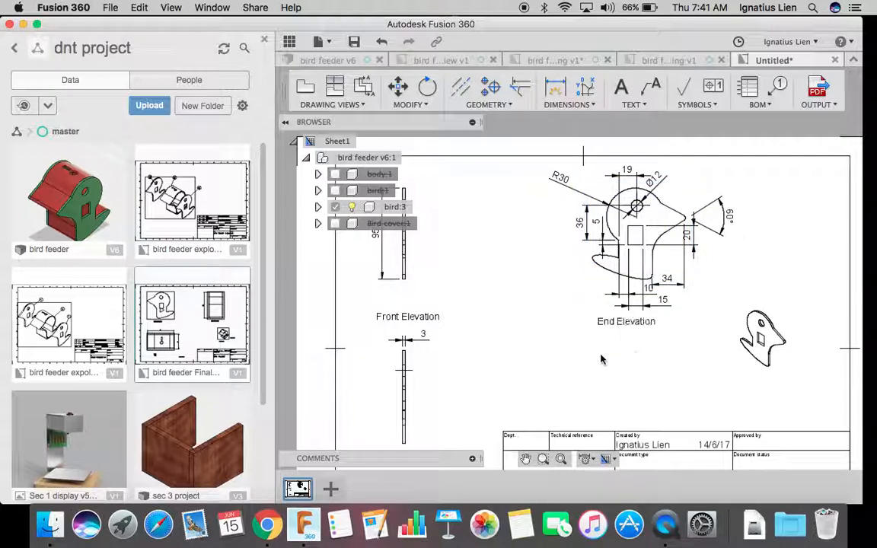
double_click(642, 440)
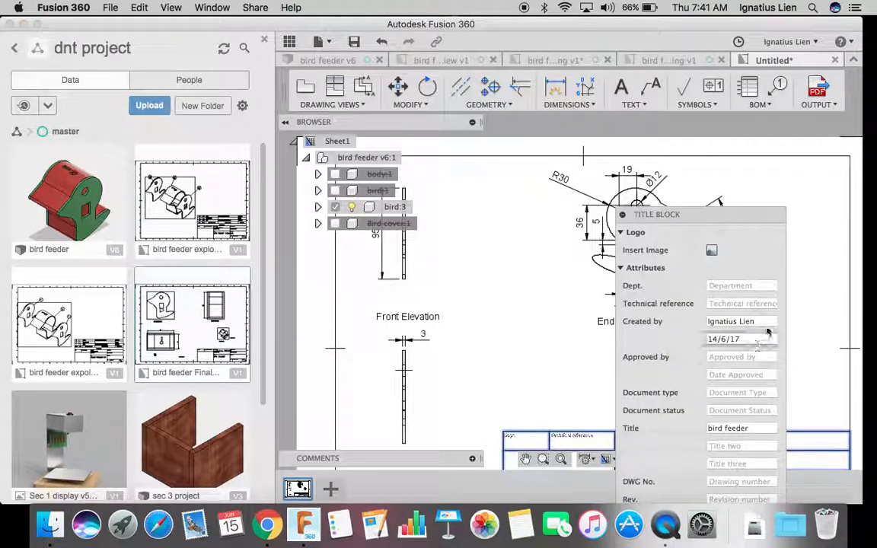
triple_click(748, 340)
key(BackSpace)
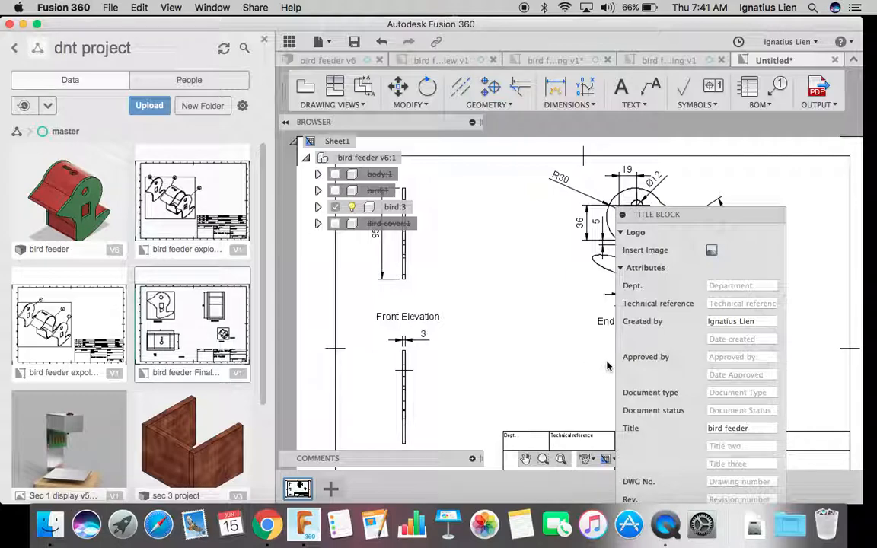
triple_click(750, 428)
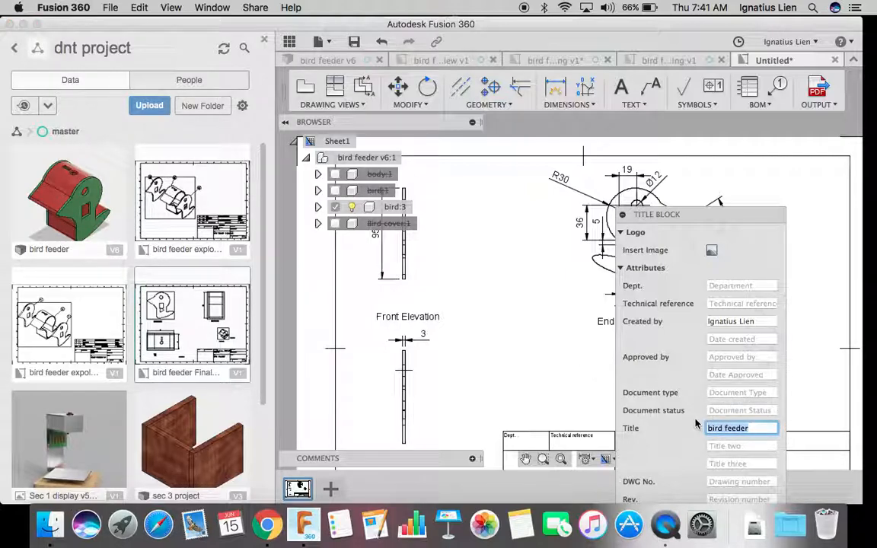
text(Front)
click(801, 358)
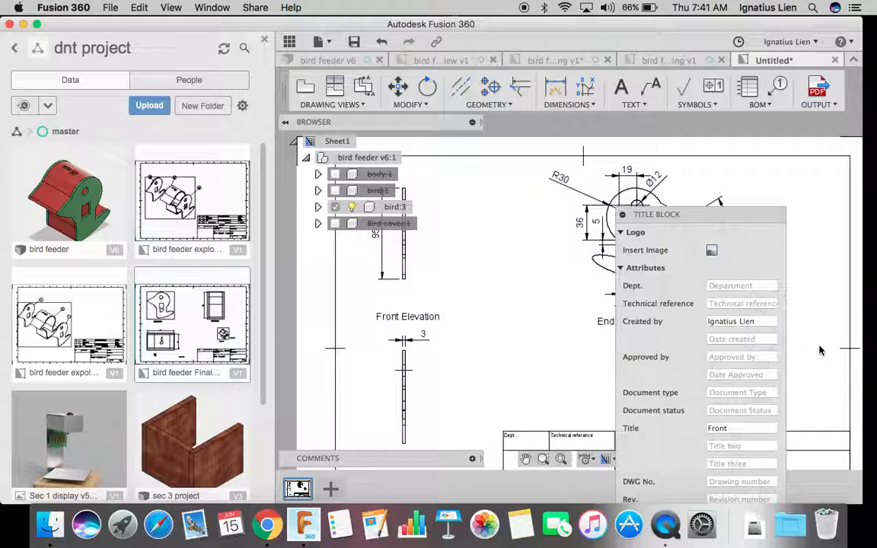
drag(738, 217, 750, 100)
click(726, 451)
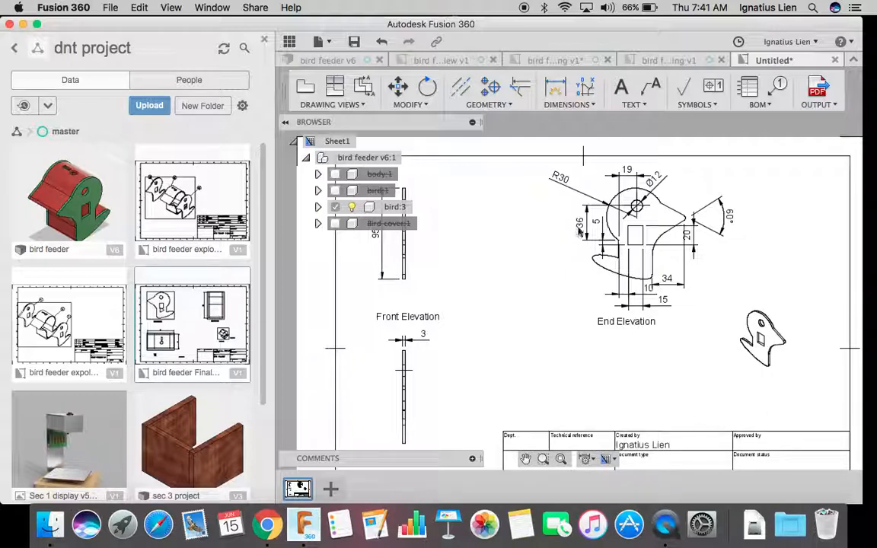
Step: Check the end elevation's scale in its drawing view settings, leaving the settings as they are
click(637, 235)
double_click(636, 235)
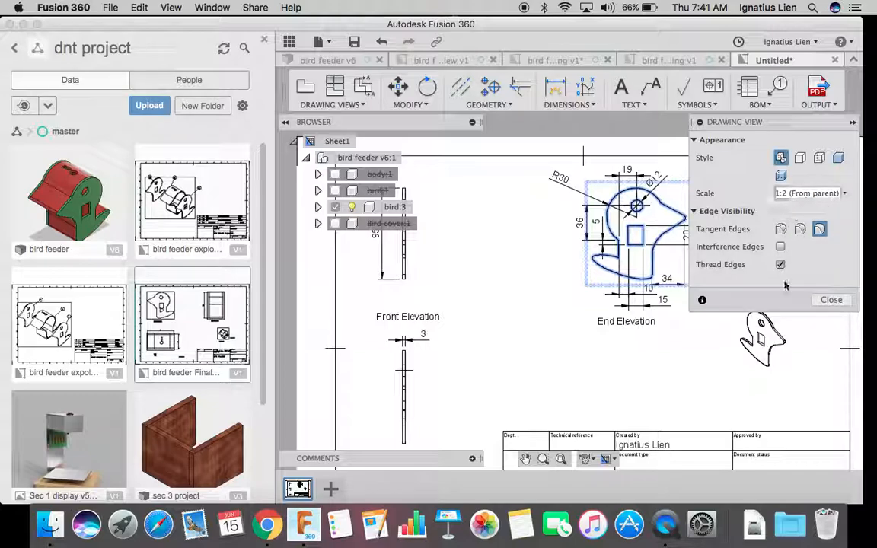
click(830, 298)
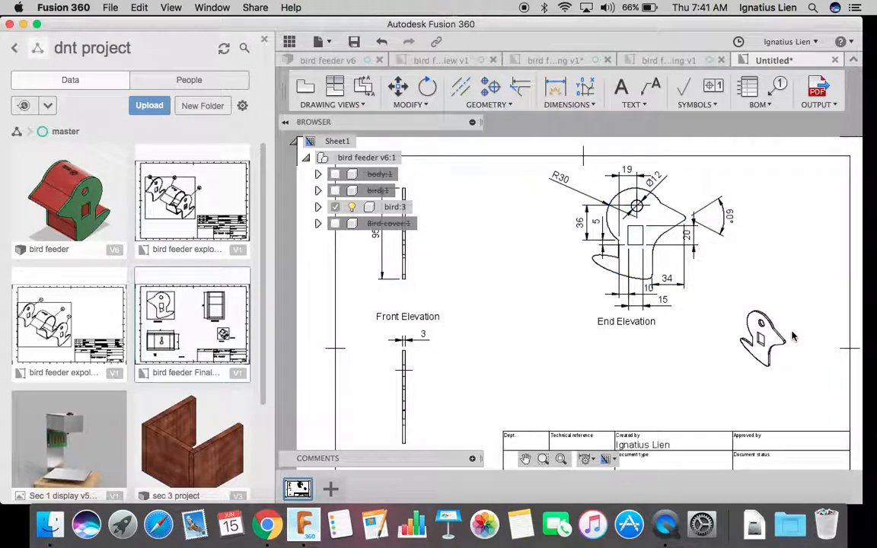
click(621, 86)
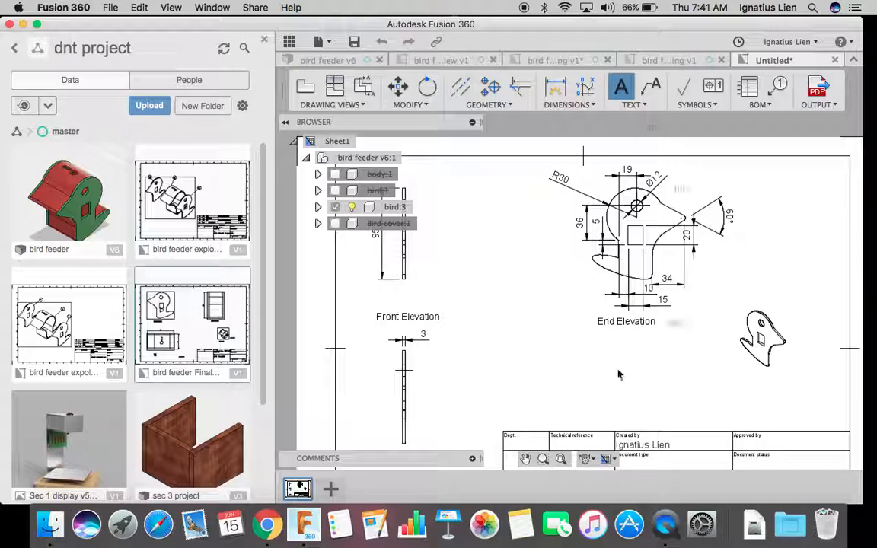
click(515, 421)
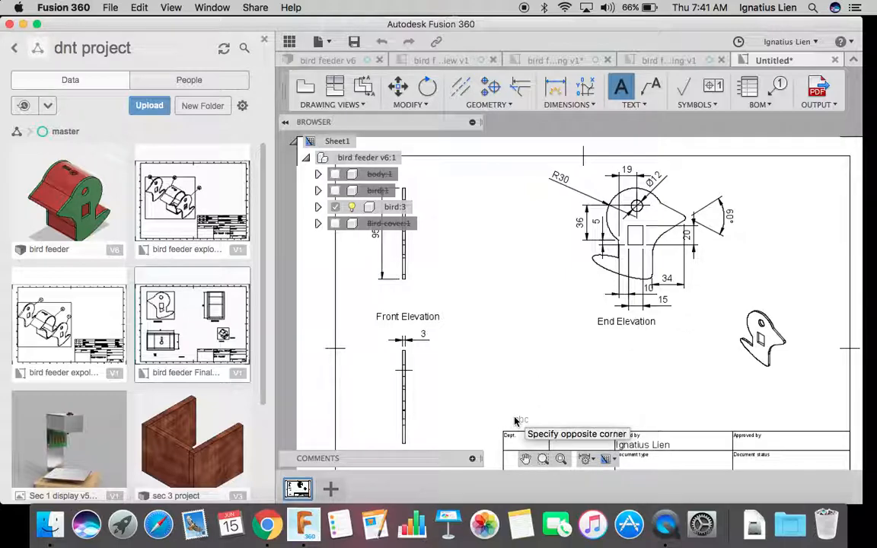
key(shift+s)
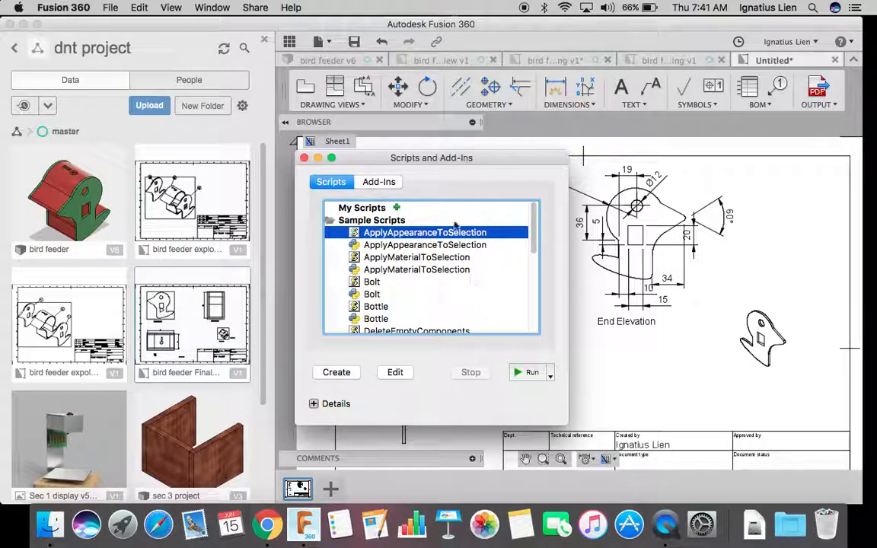
click(304, 158)
Step: Add a two-line text note reading "Scale:" and "1:2" just above the title block's upper-left corner
click(621, 88)
click(524, 412)
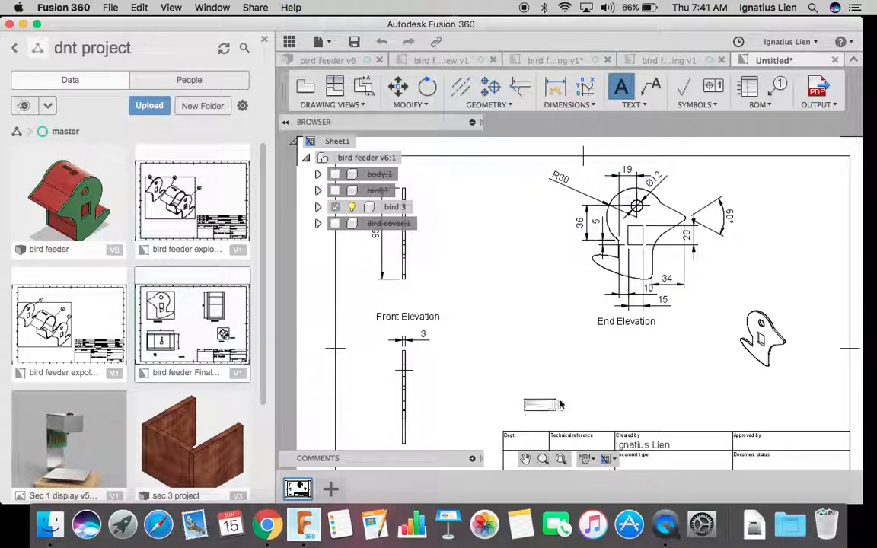
click(567, 398)
text(S)
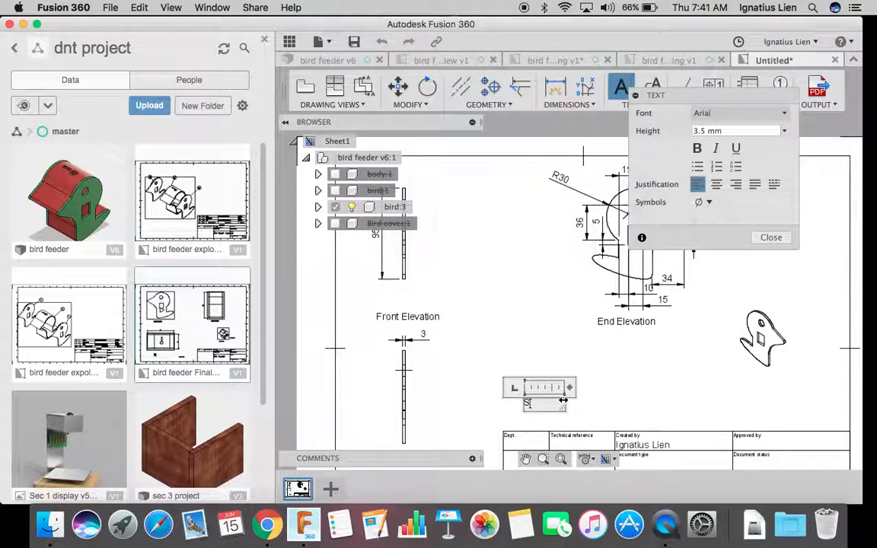
text(cale)
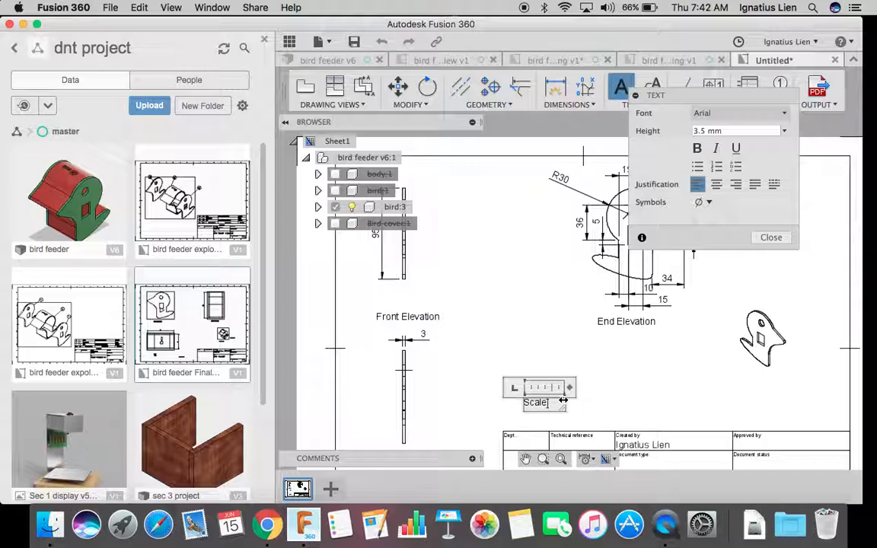
text(:)
key(Return)
text(1:2)
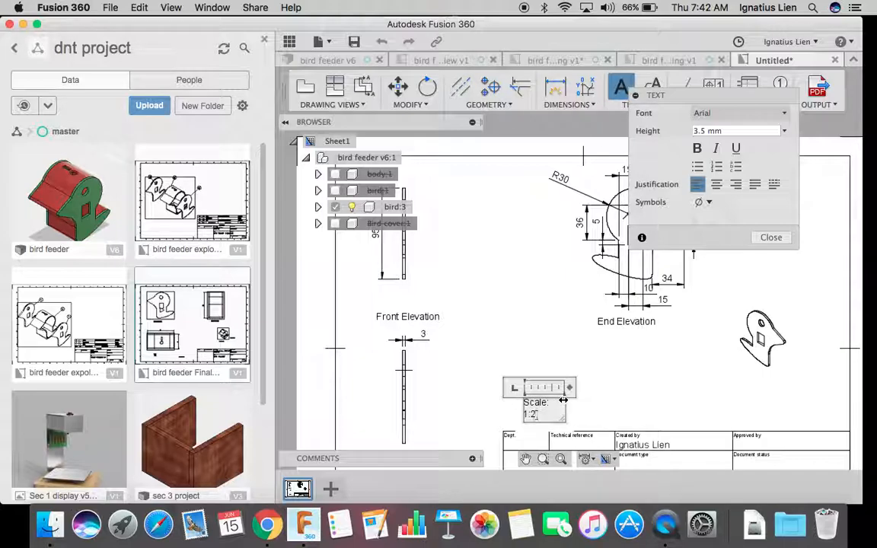
click(626, 397)
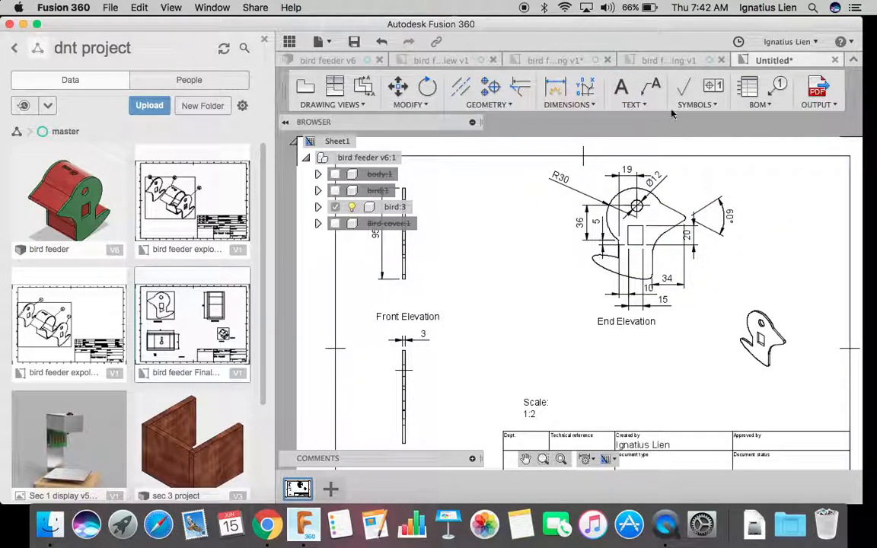
Step: Add a two-line text label beneath the isometric view reading "ISometric" and "Scale: 1:3"
click(631, 107)
click(662, 122)
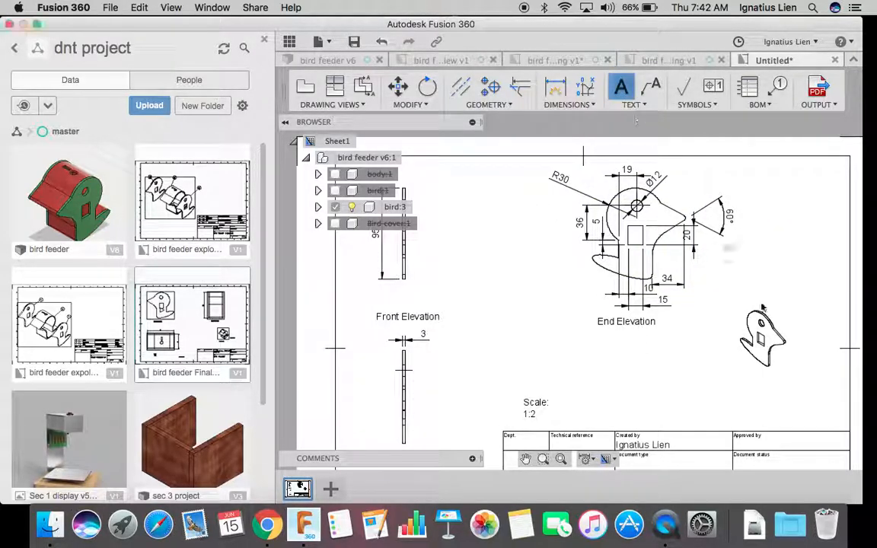
click(735, 391)
click(788, 382)
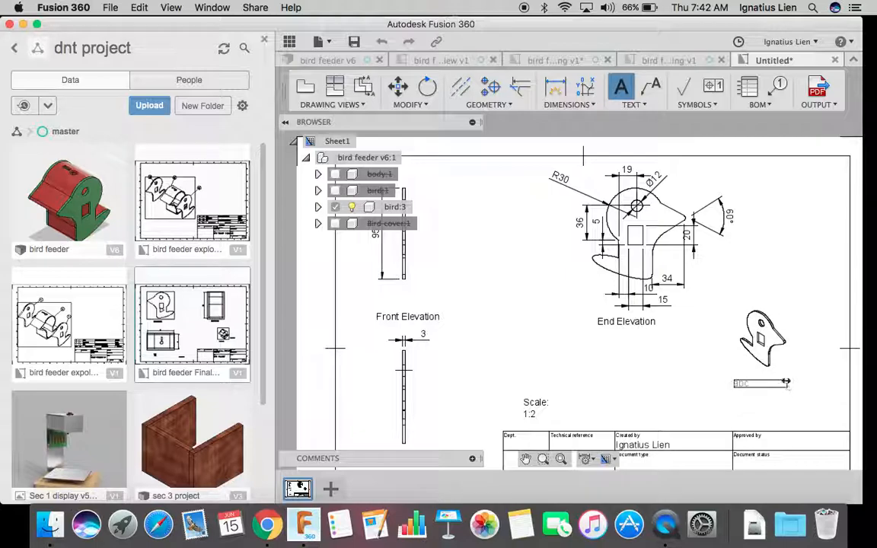
text(So)
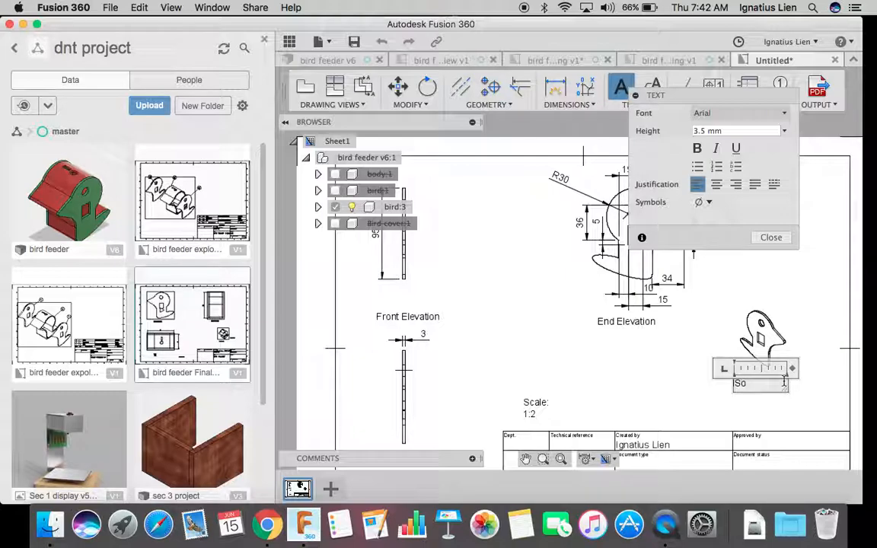
text(metric)
key(Return)
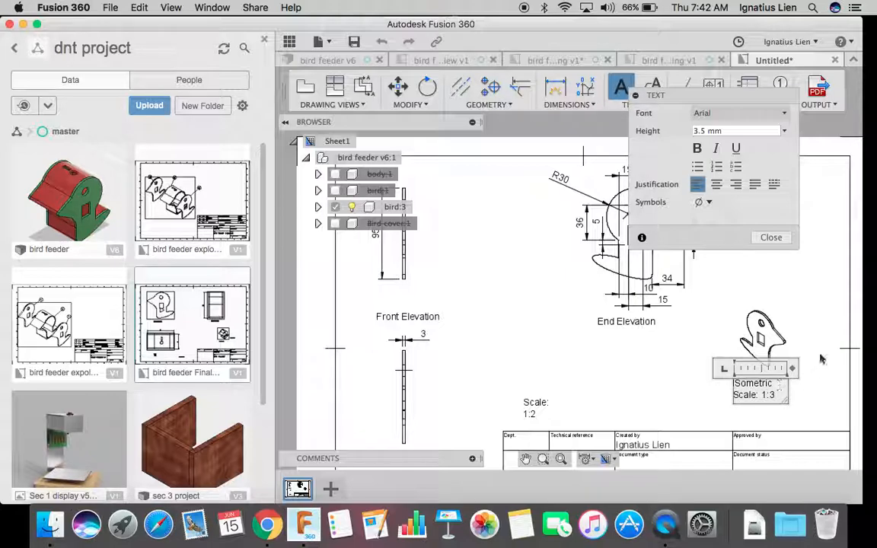
click(771, 237)
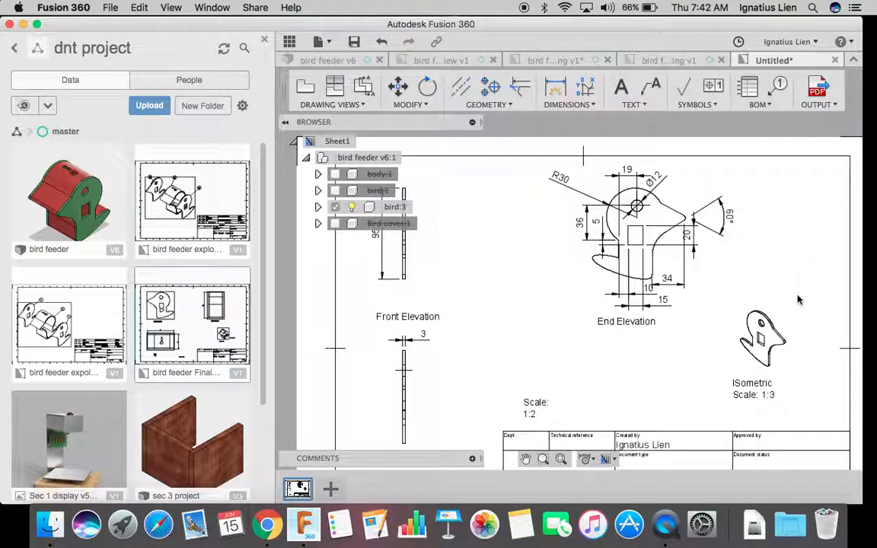
Step: Correct the view name in the label beneath the isometric view to "Isometric"
double_click(743, 389)
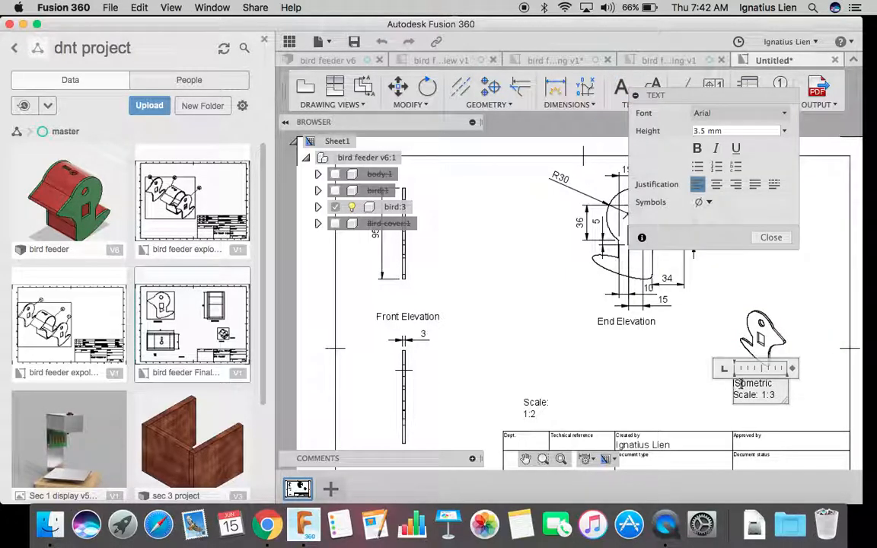
key(BackSpace)
text(so)
click(823, 334)
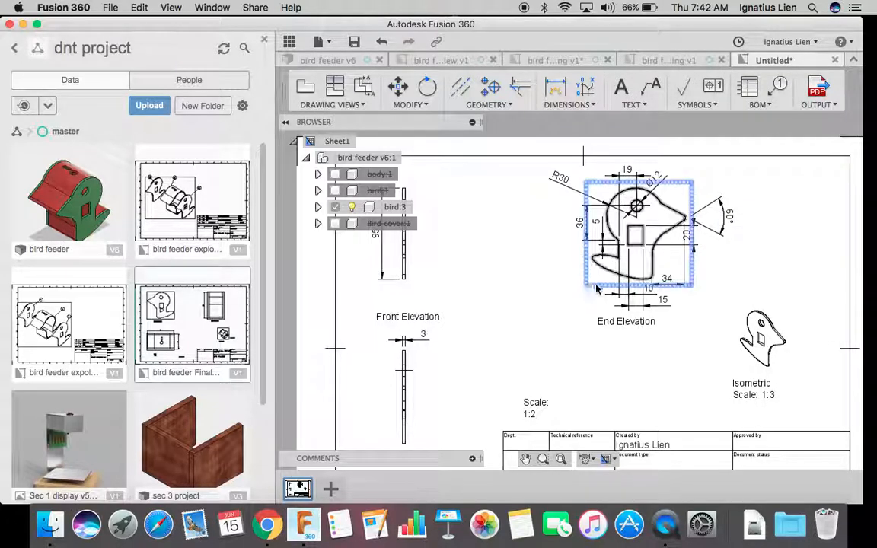
scroll(569, 335, up, 3)
scroll(569, 335, down, 3)
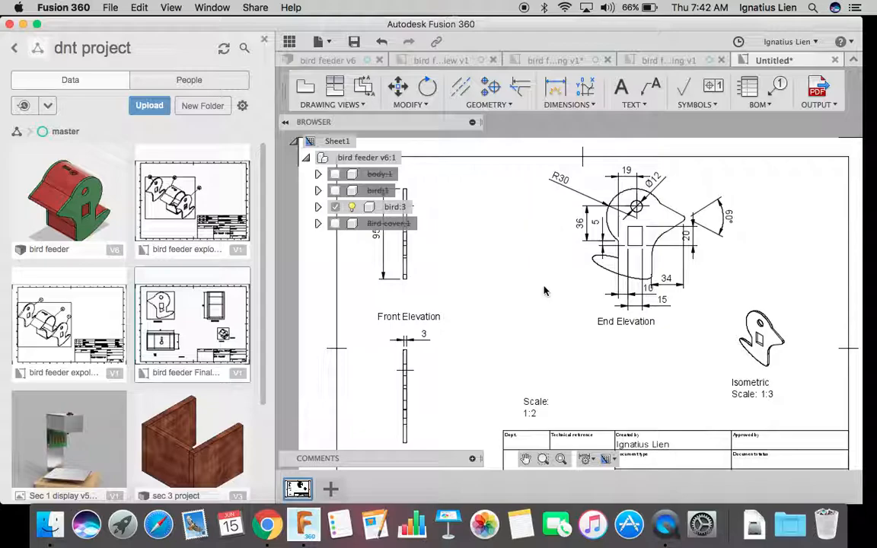
scroll(509, 313, up, 3)
scroll(509, 310, down, 2)
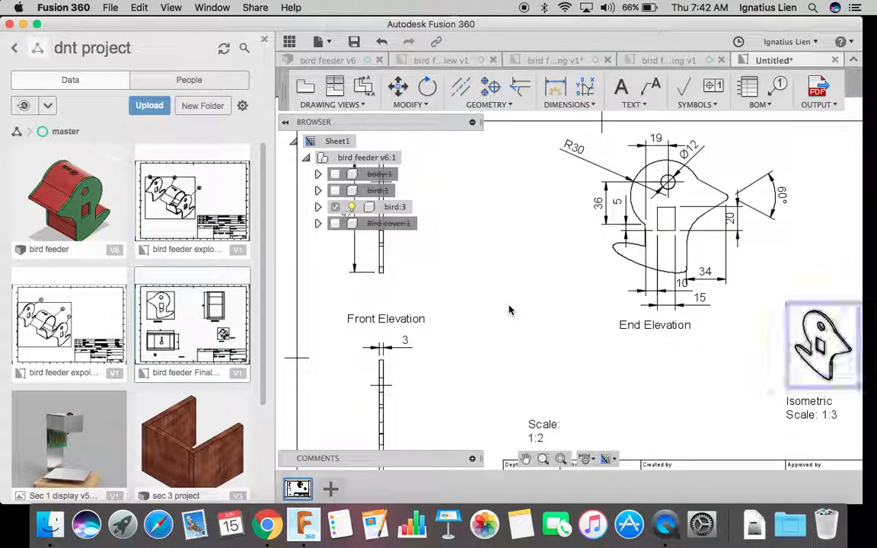
scroll(529, 318, down, 1)
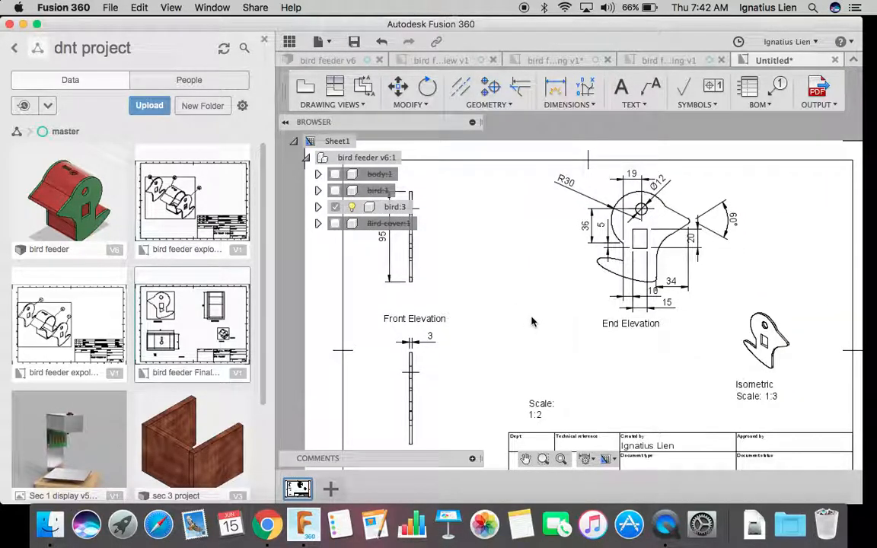